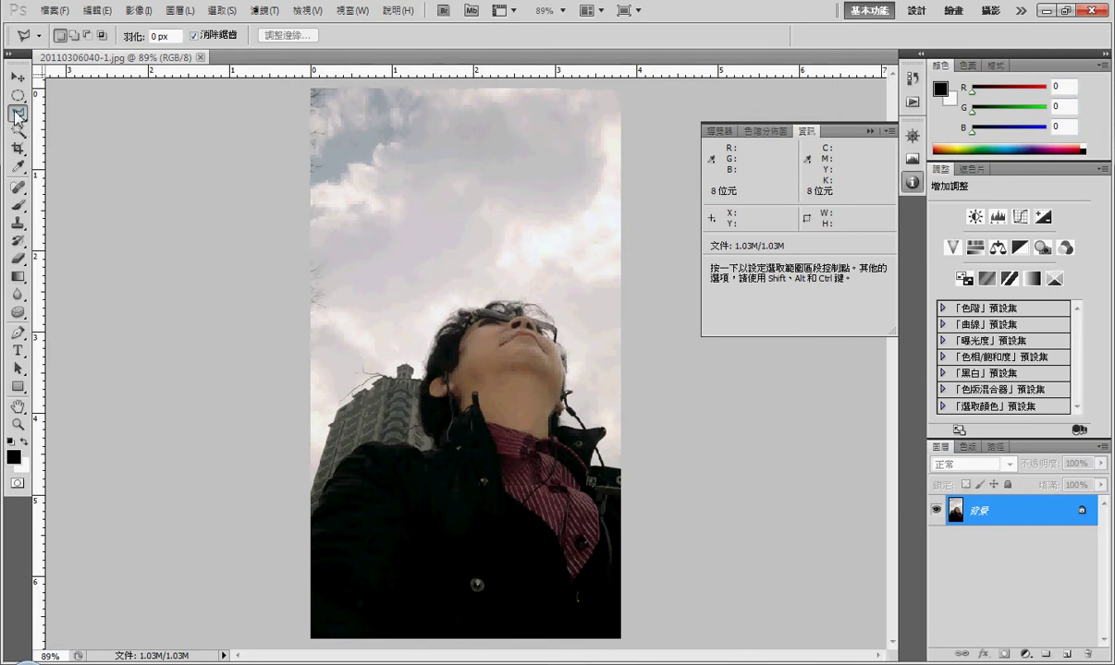
Select the man with the Polygonal Lasso, following his shoulders, head and collar and closing the outline along the photo's lower edges
left_click(24, 115)
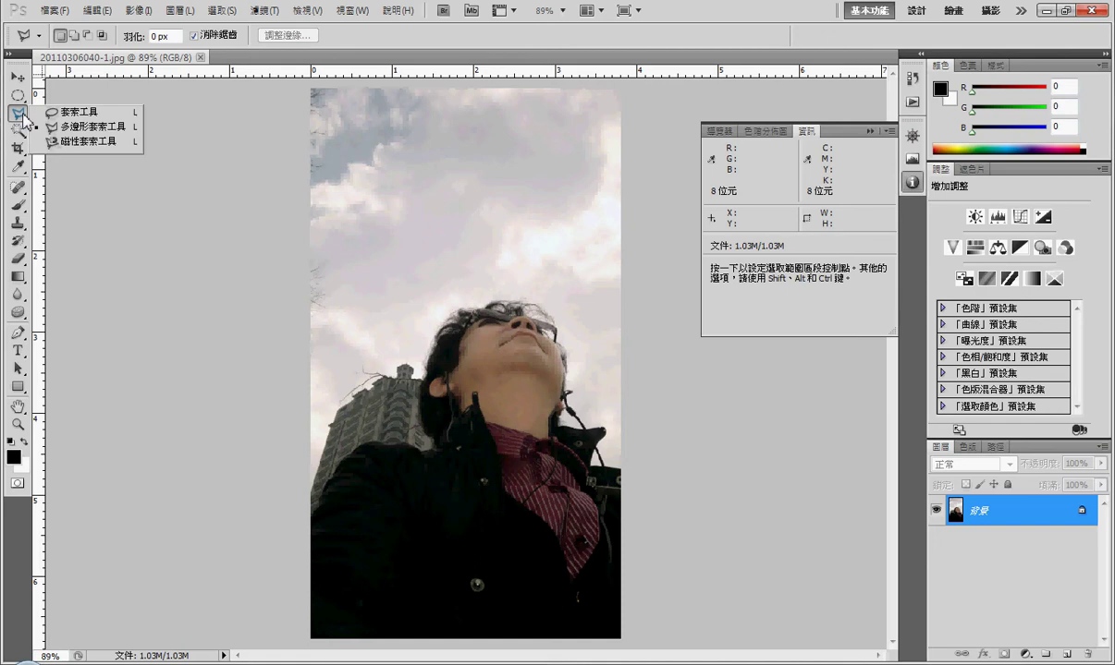
left_click(74, 130)
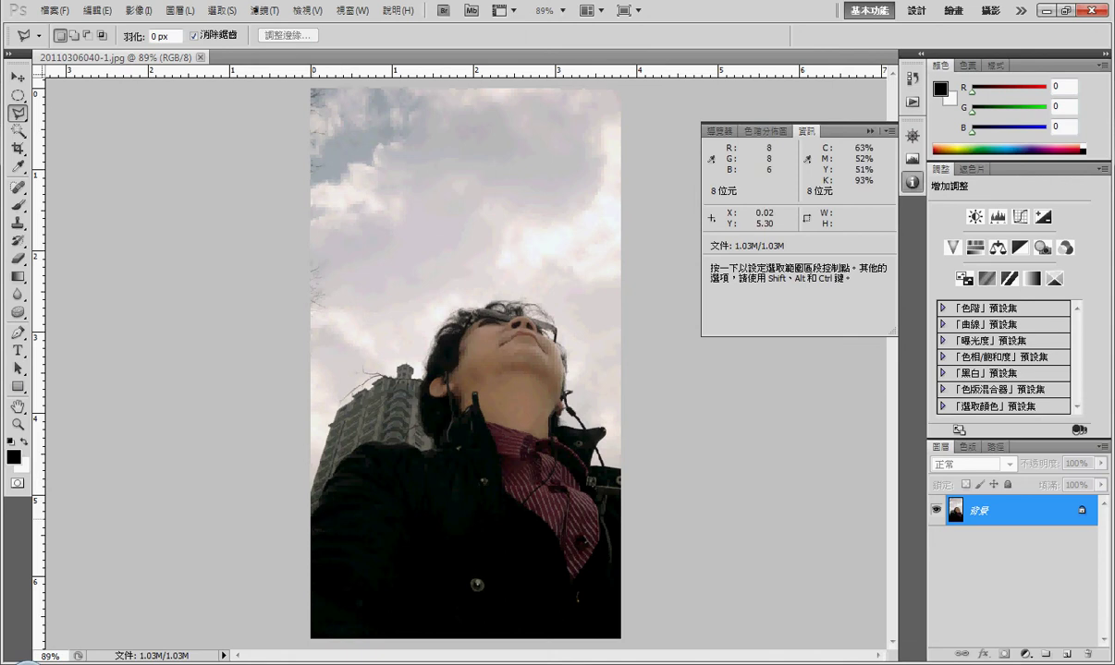
left_click(312, 519)
left_click(336, 475)
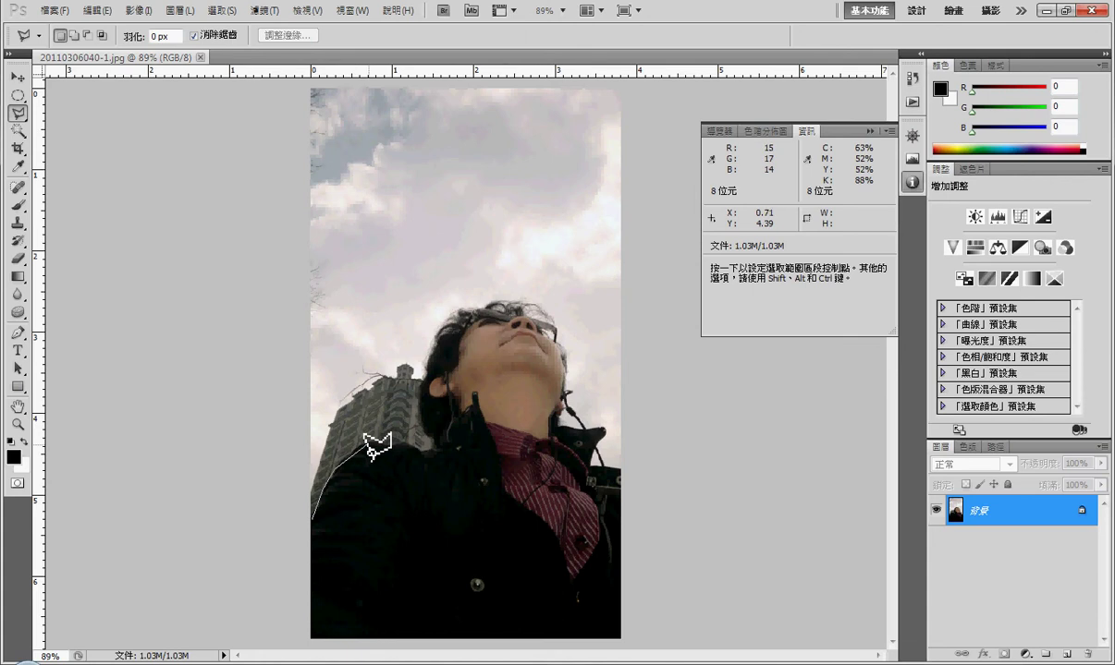
left_click(365, 445)
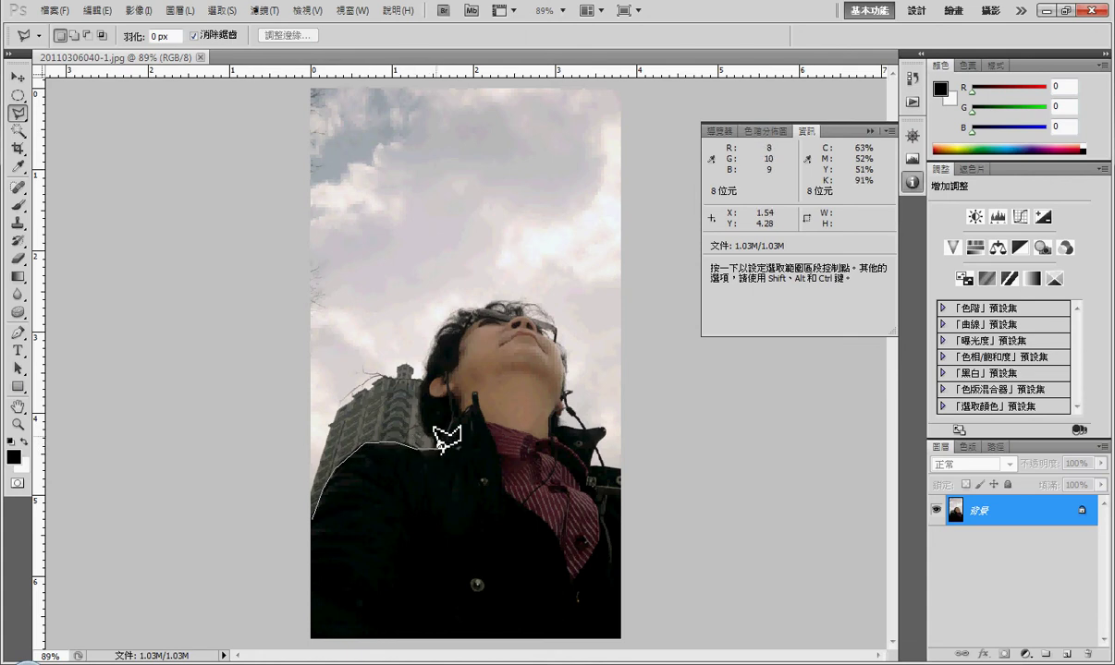
left_click(436, 449)
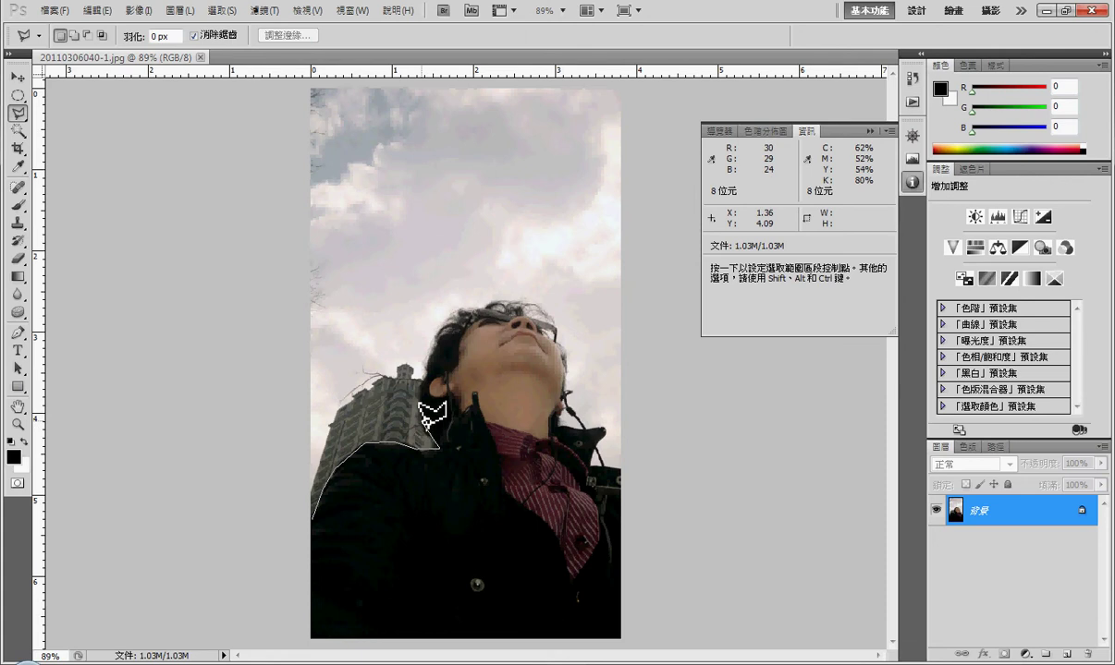
left_click(423, 397)
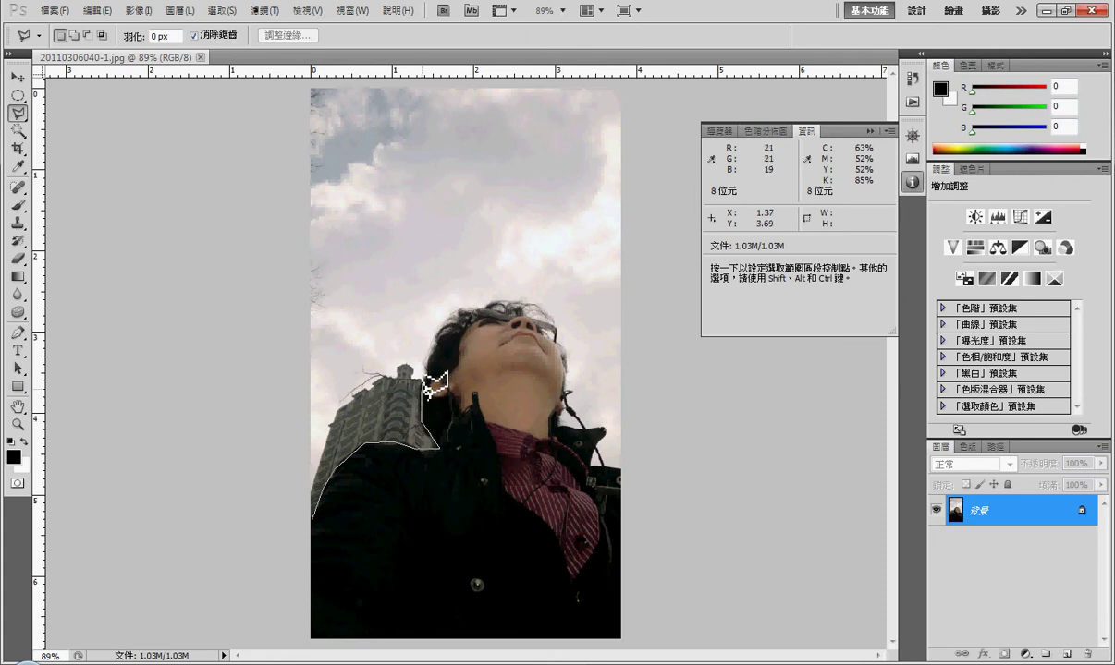
left_click(436, 324)
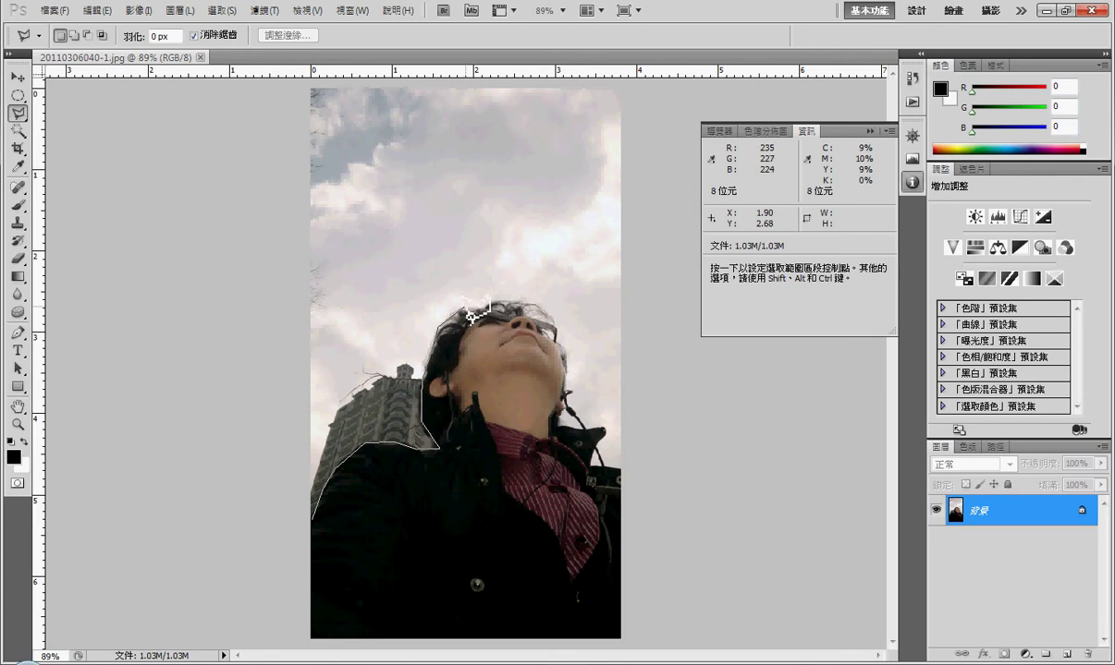
left_click(536, 298)
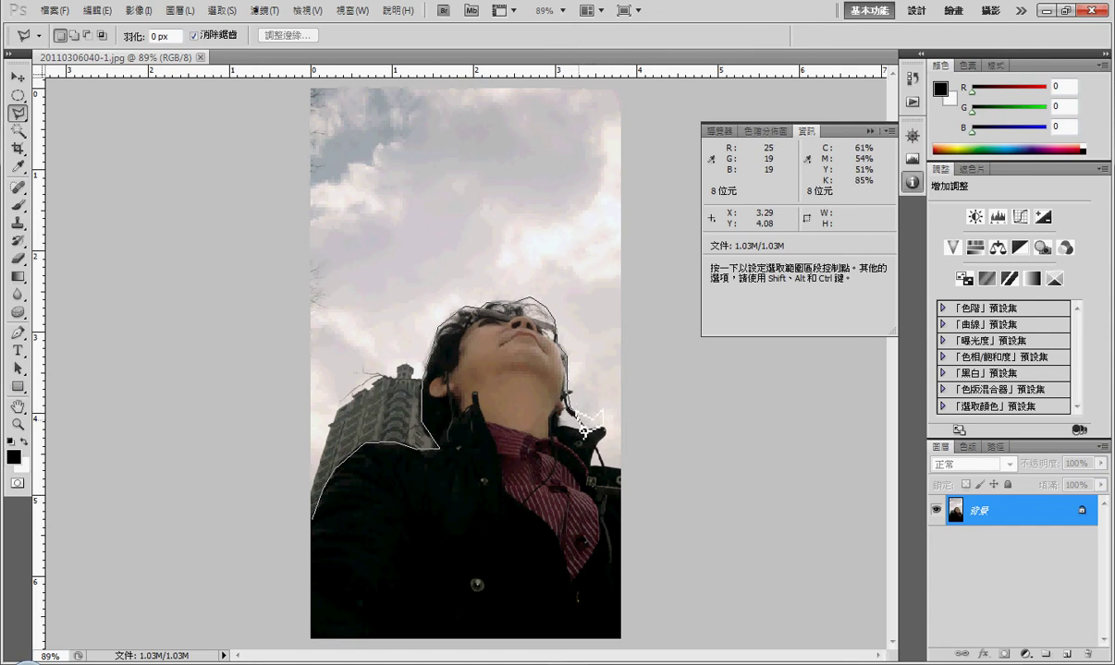
left_click(624, 471)
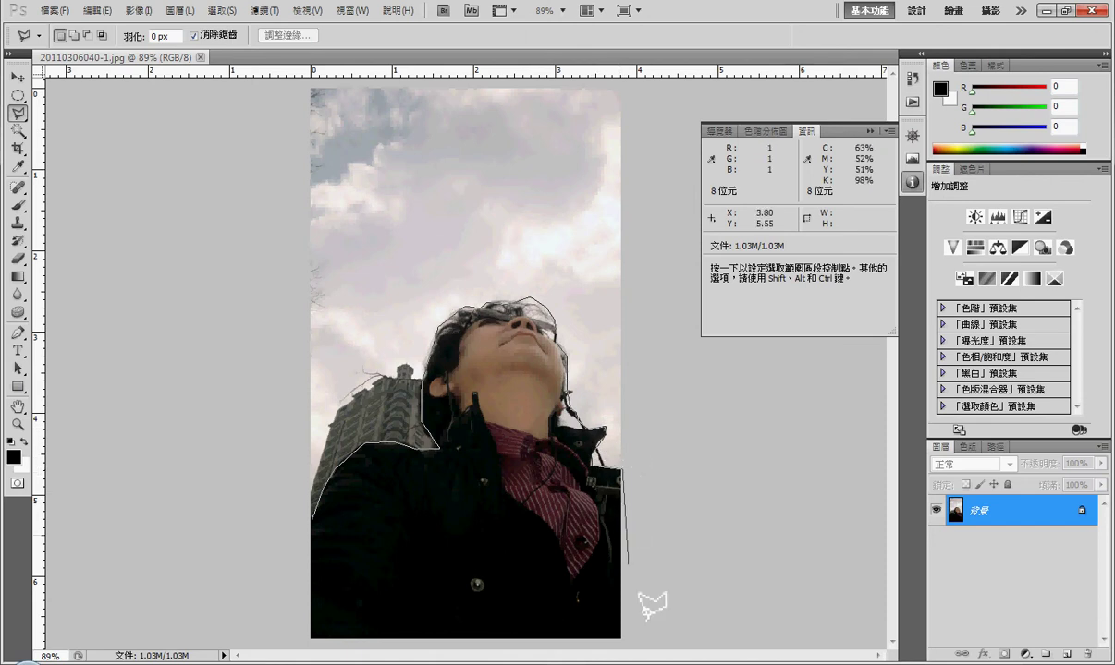
left_click(621, 639)
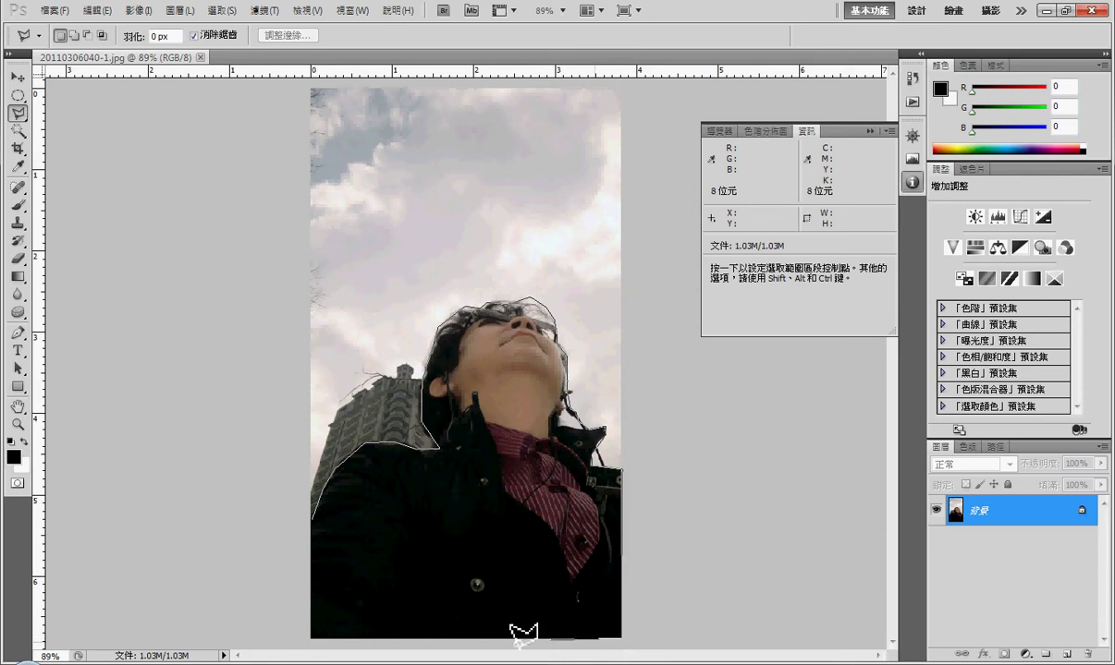
left_click(313, 638)
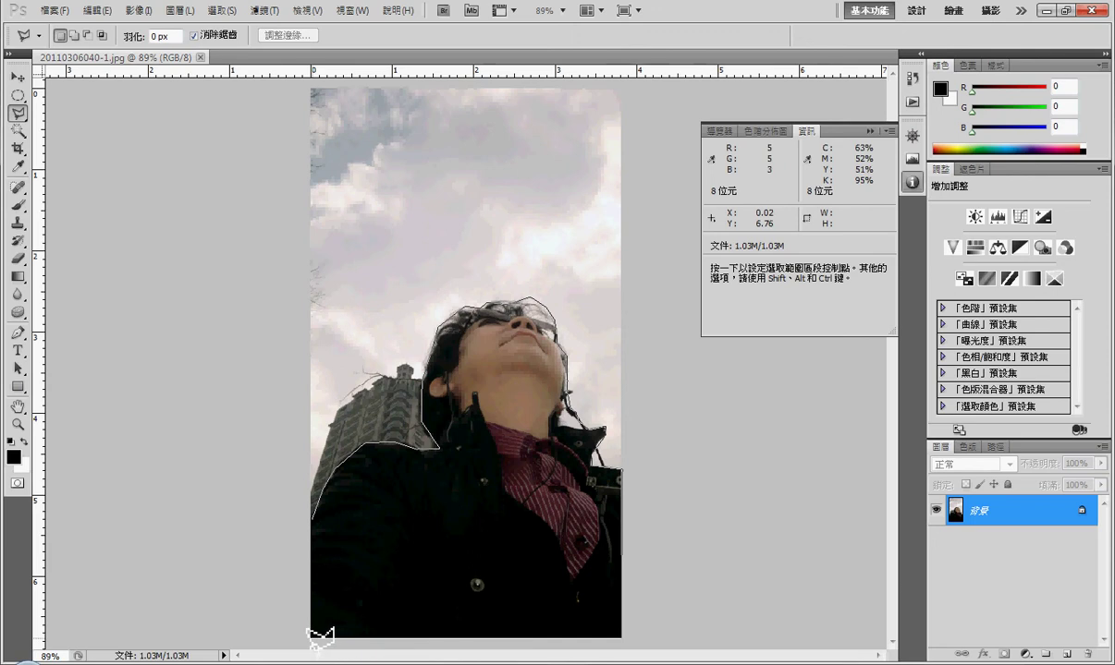
left_click(318, 518)
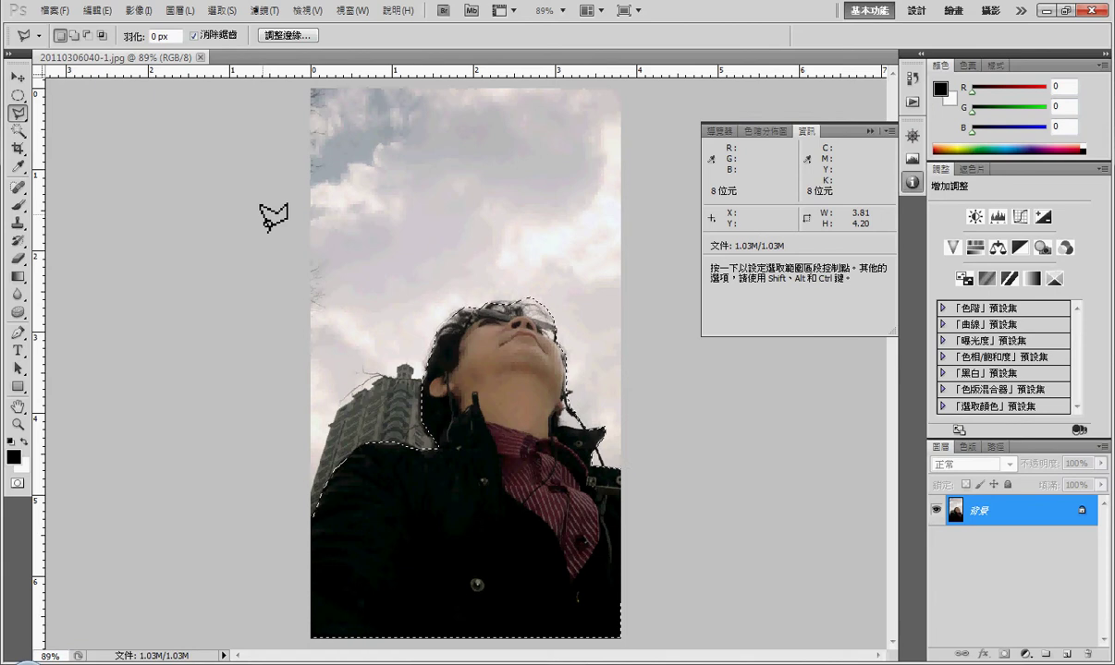
Feather the selection around the man by 30 pixels
left_click(224, 11)
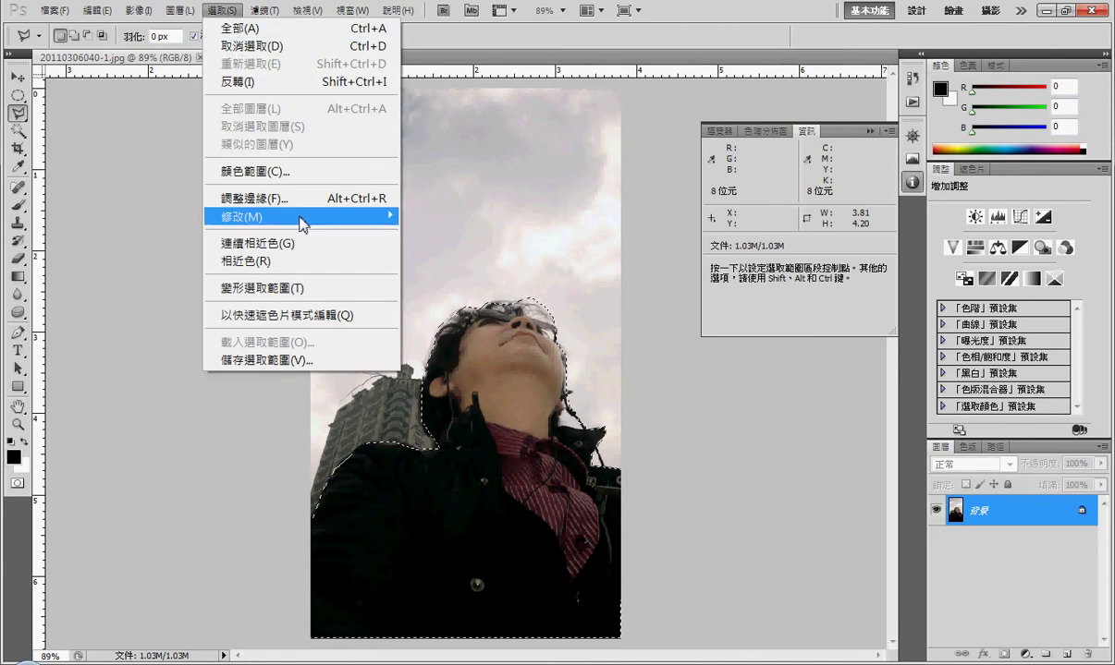
mouse_move(301, 222)
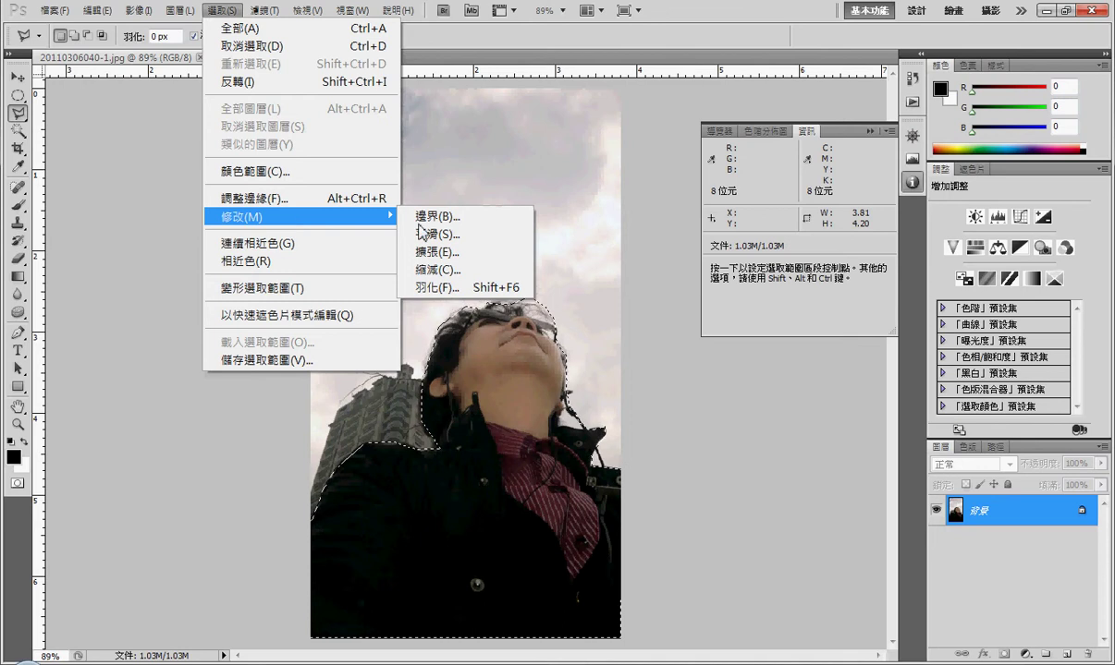
left_click(465, 288)
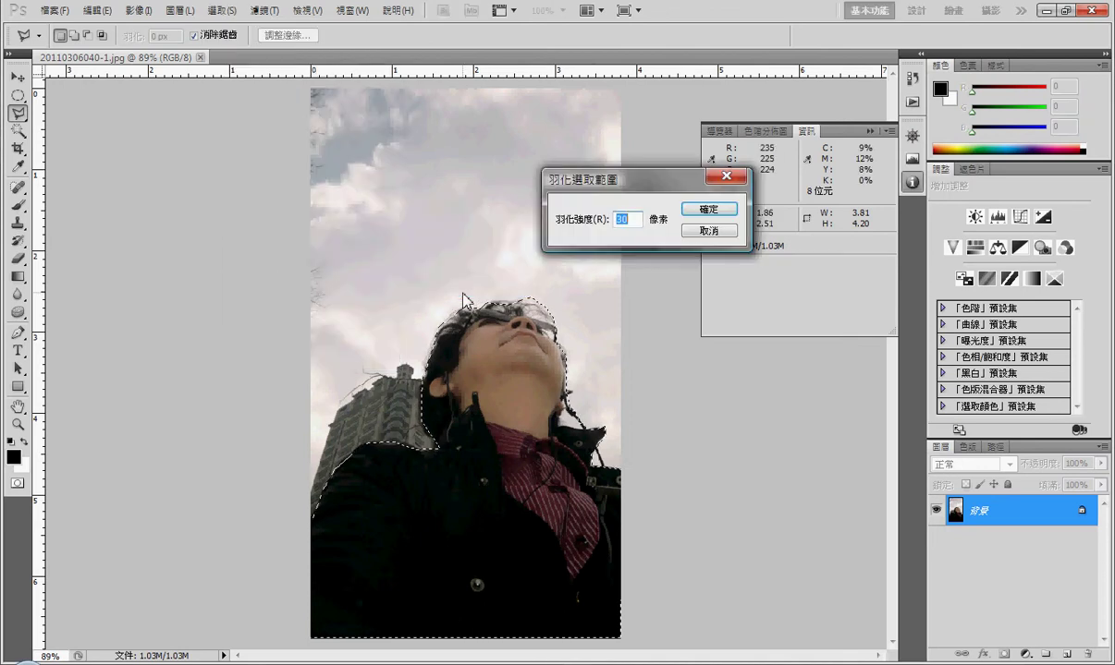
left_click(706, 214)
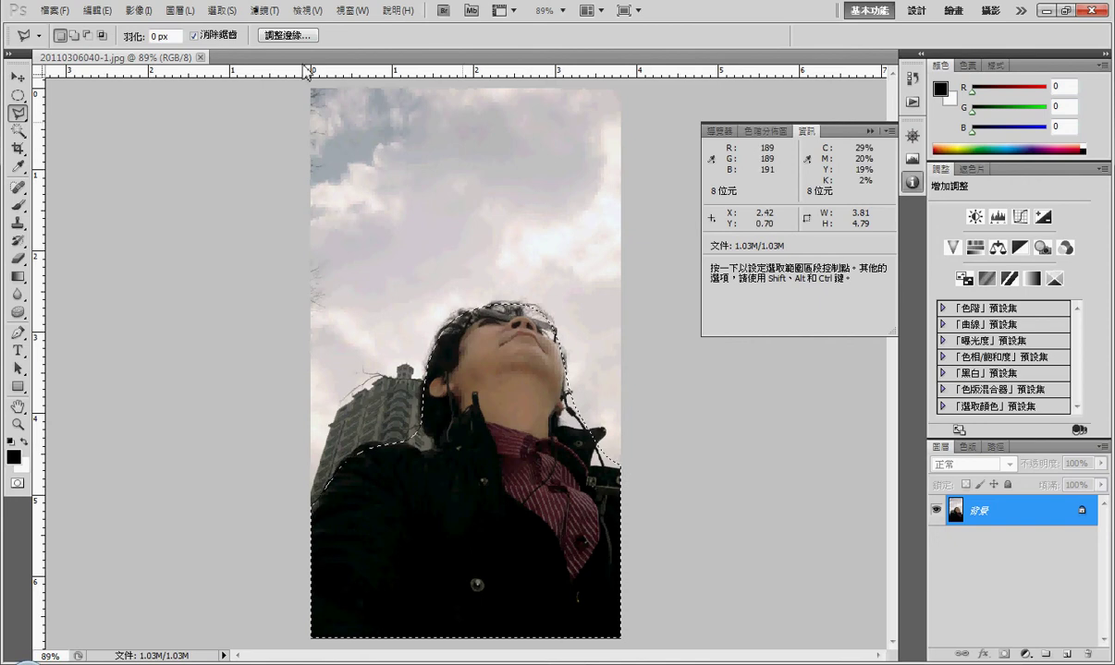
Copy the feathered selection of the man and paste it onto a new layer
left_click(95, 12)
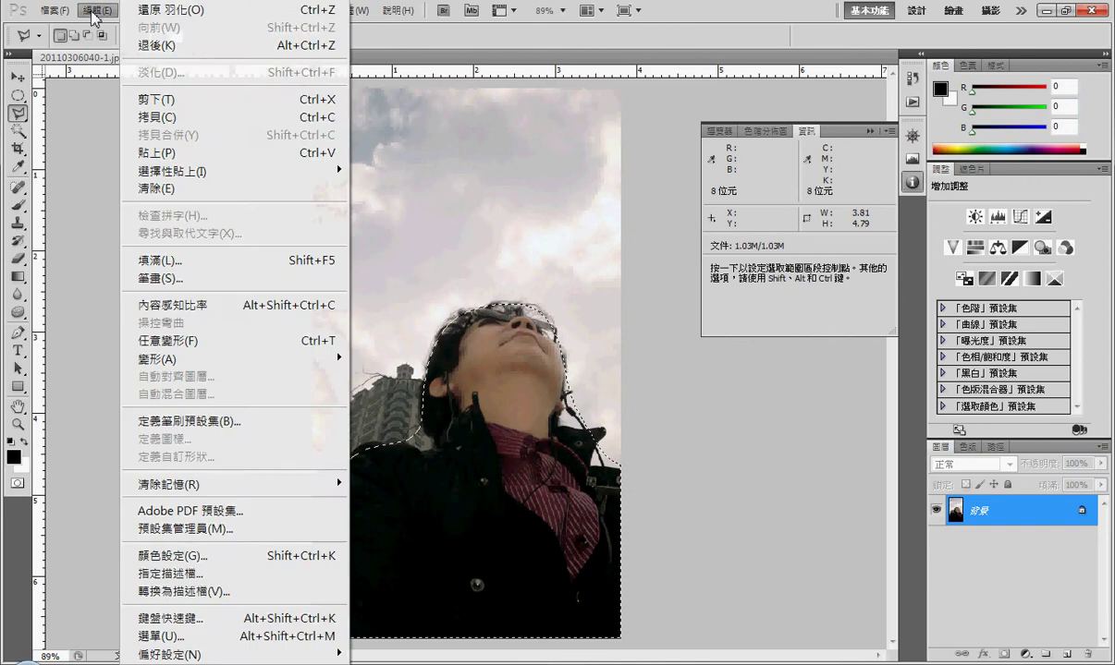
left_click(145, 117)
left_click(95, 11)
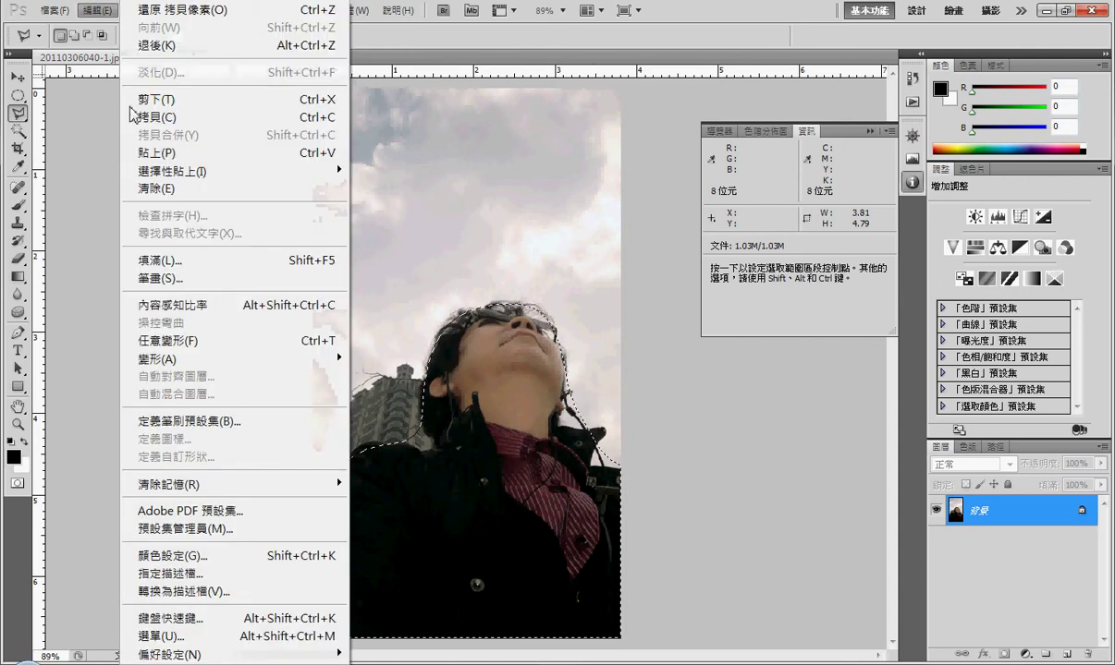
left_click(145, 151)
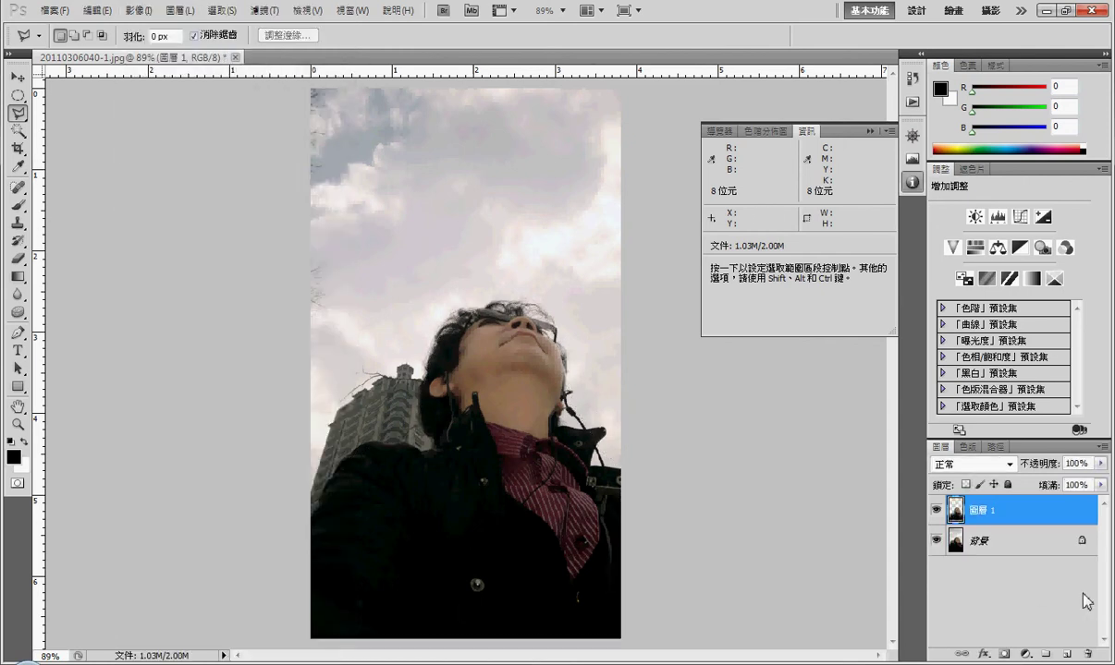
Convert the locked background into a regular layer and turn it black and white using the default preset
double_click(1017, 544)
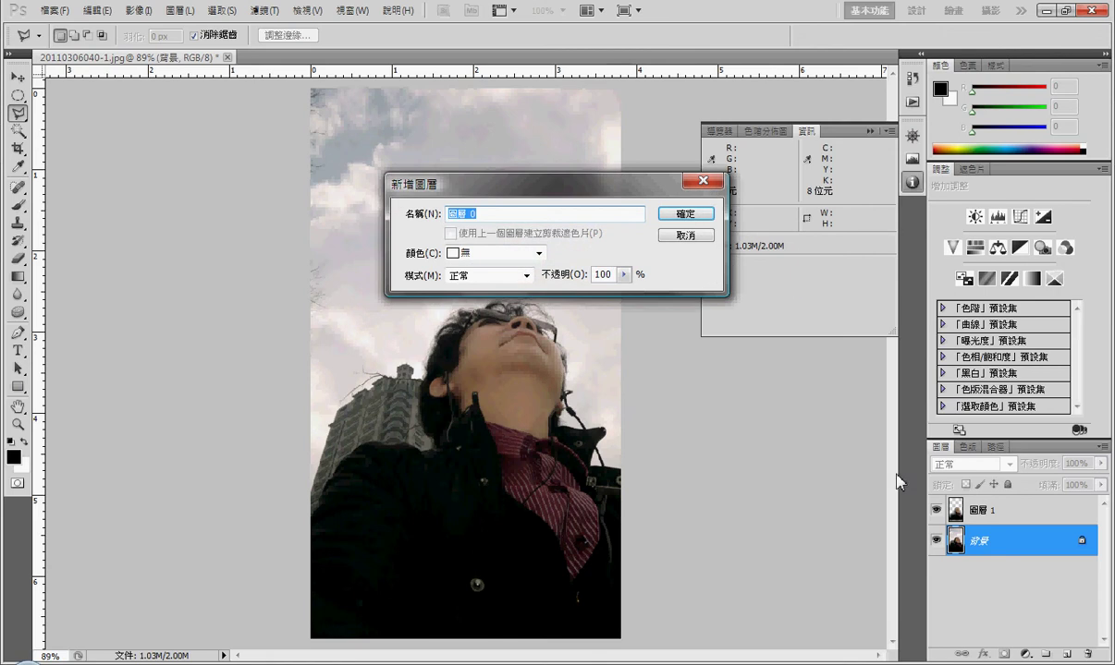
left_click(666, 218)
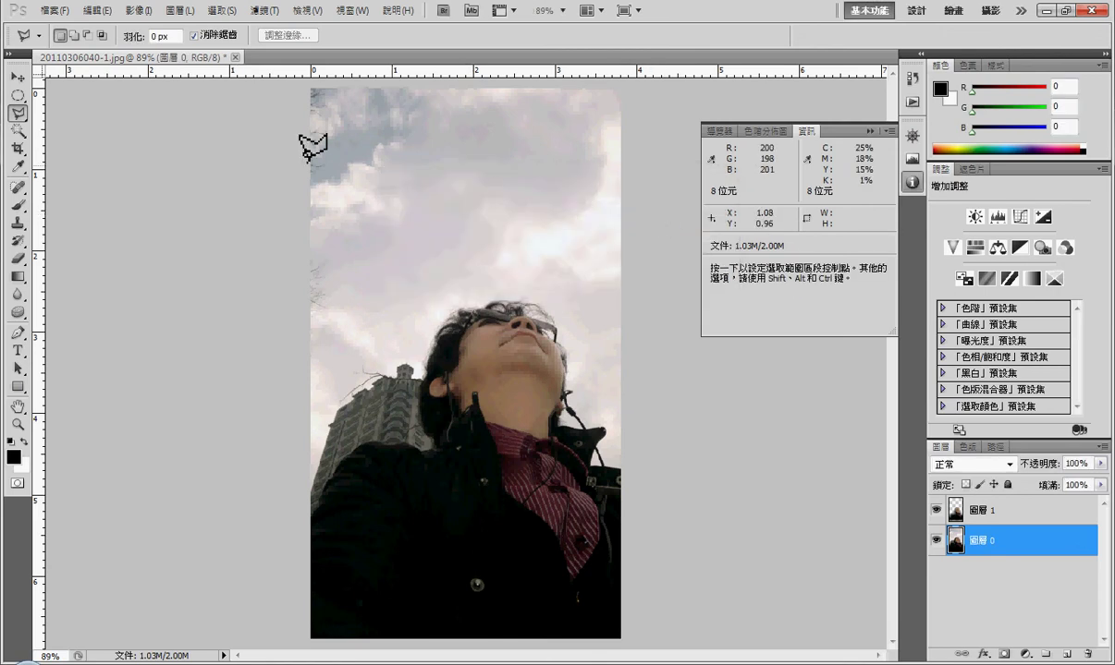
left_click(139, 11)
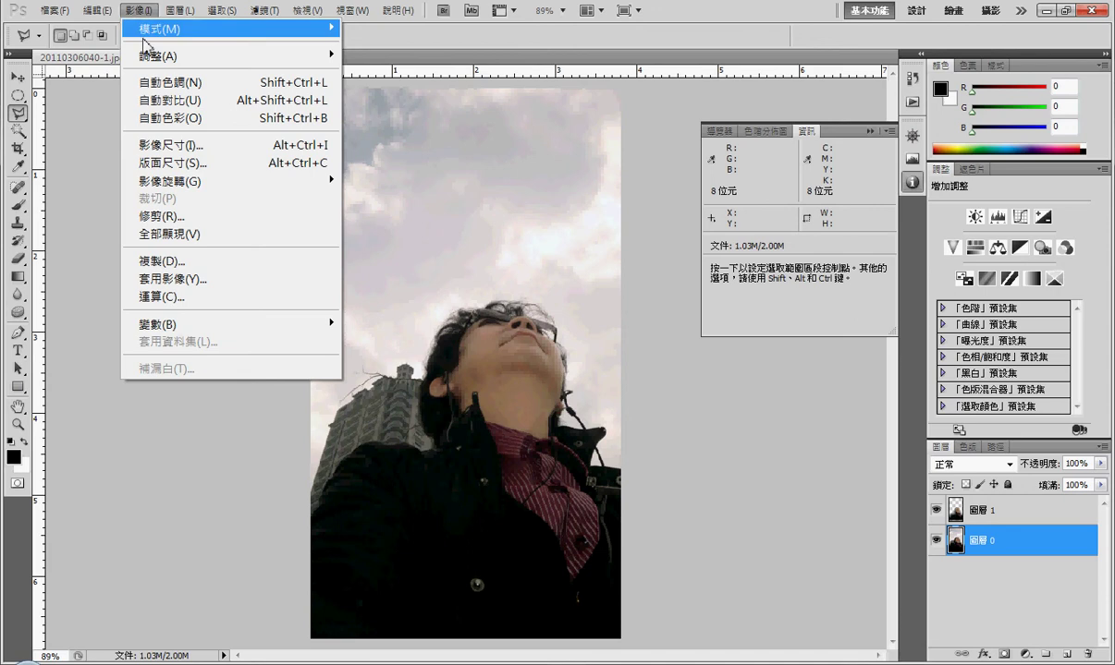
mouse_move(146, 58)
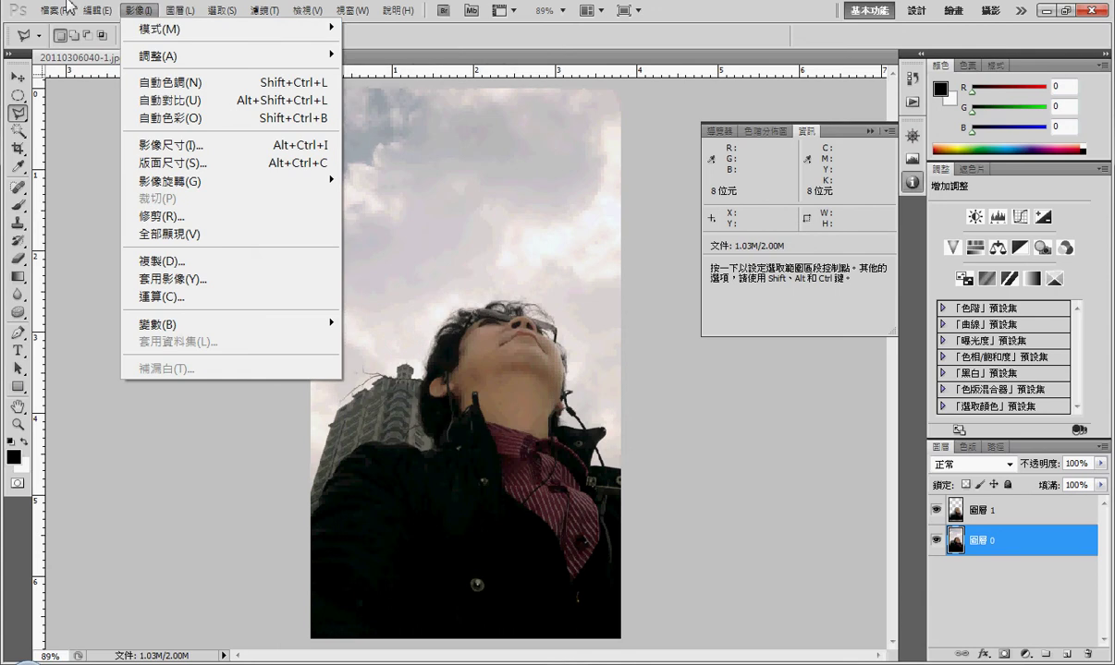
mouse_move(98, 12)
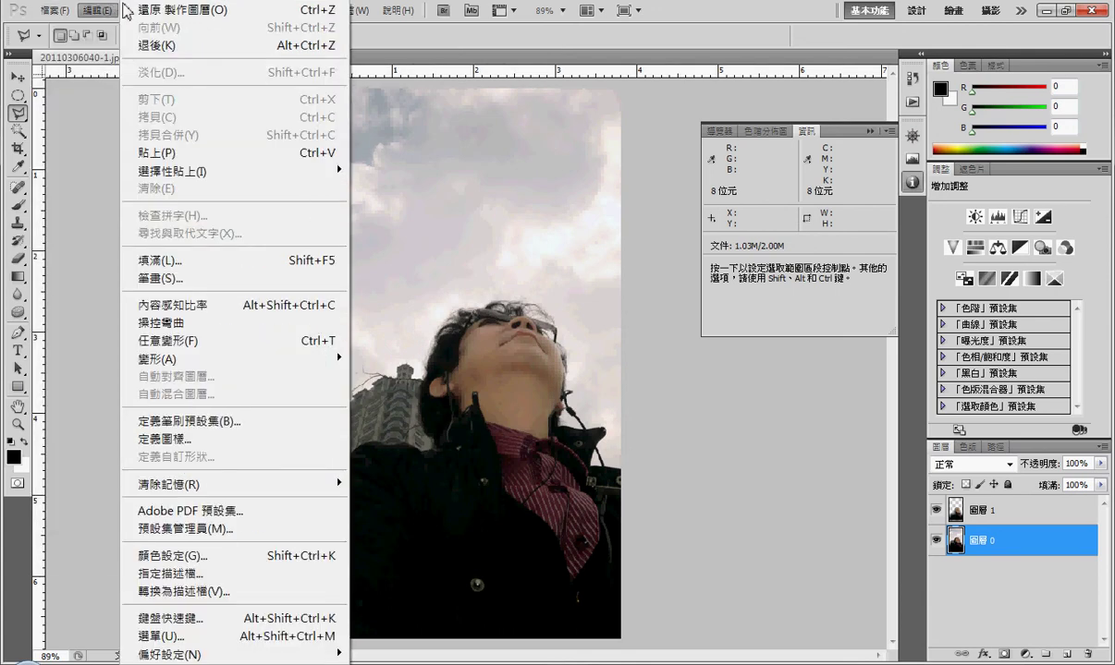
left_click(98, 8)
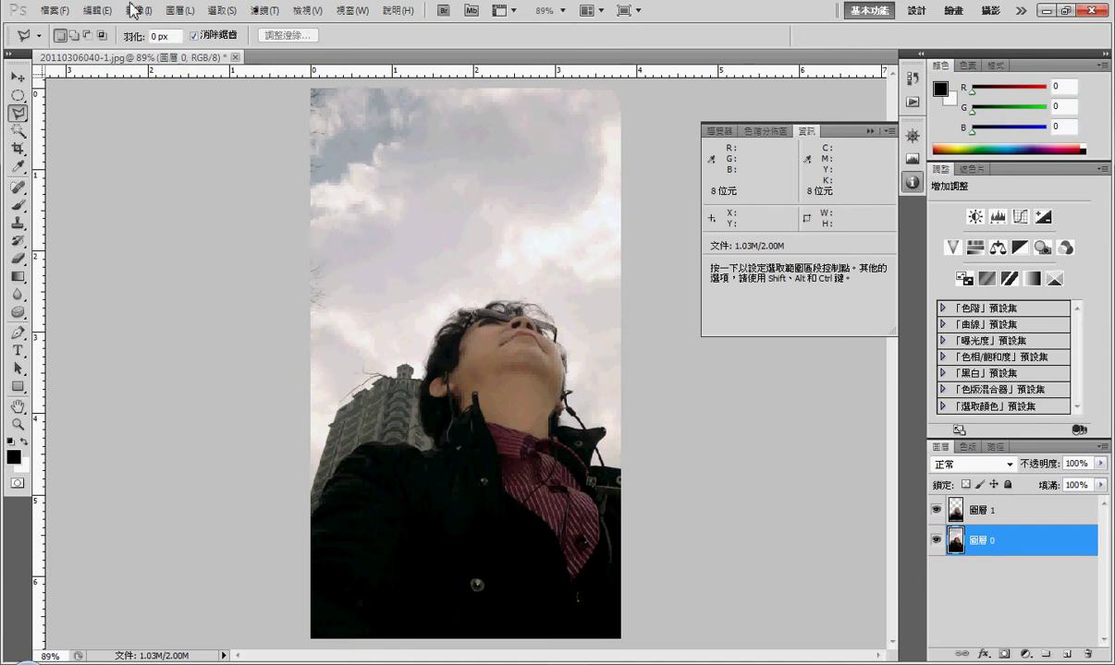
left_click(134, 13)
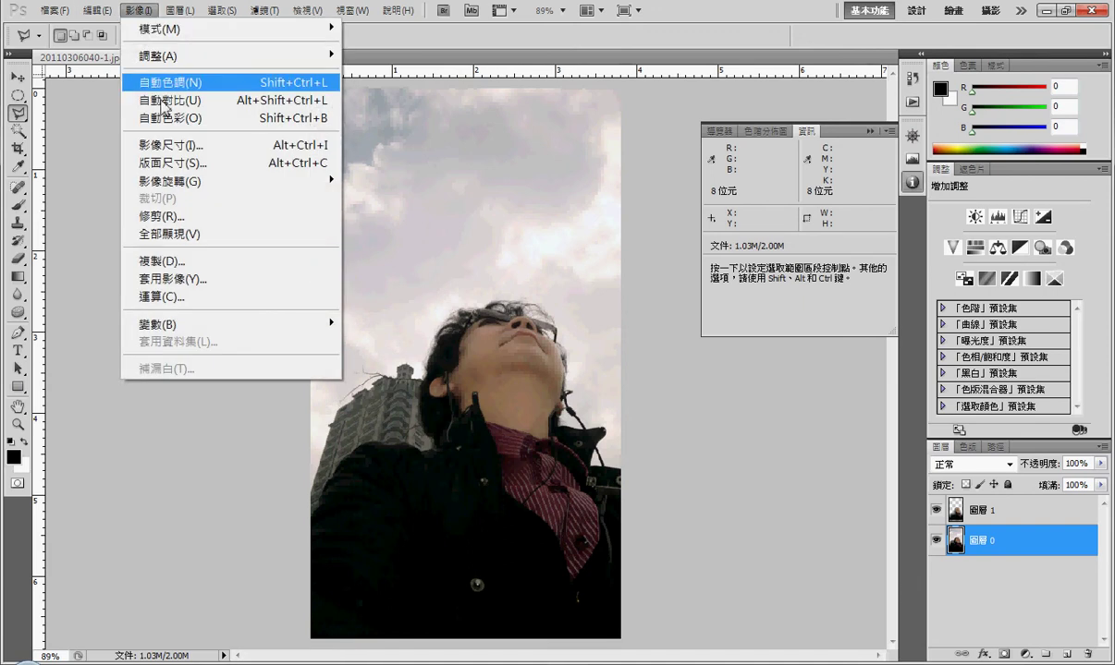
mouse_move(186, 61)
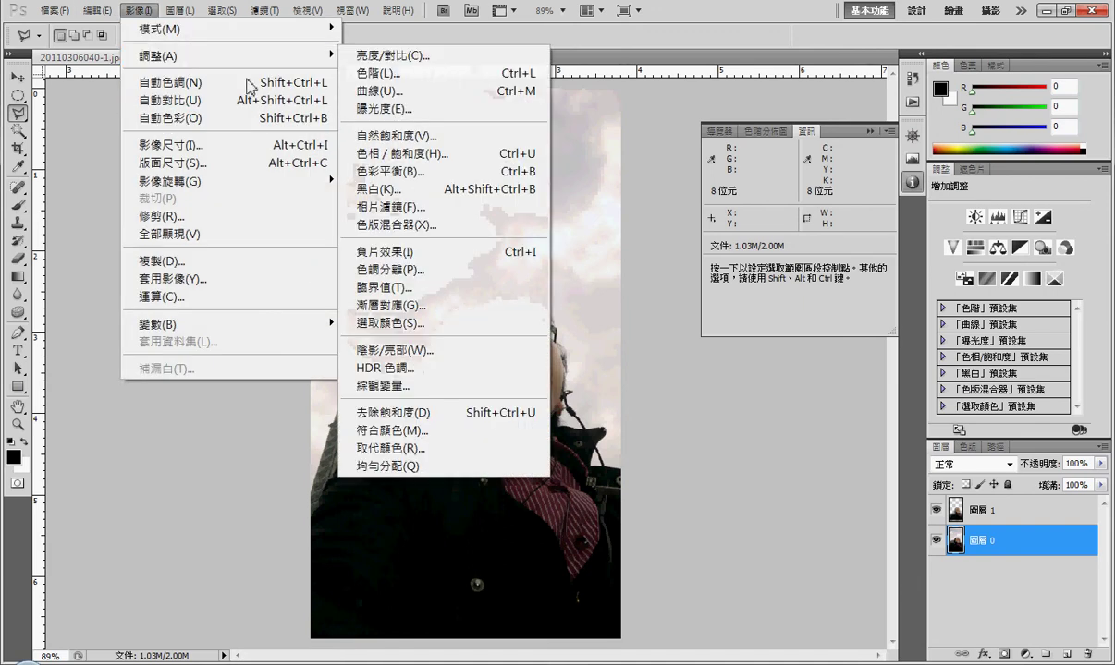
left_click(434, 188)
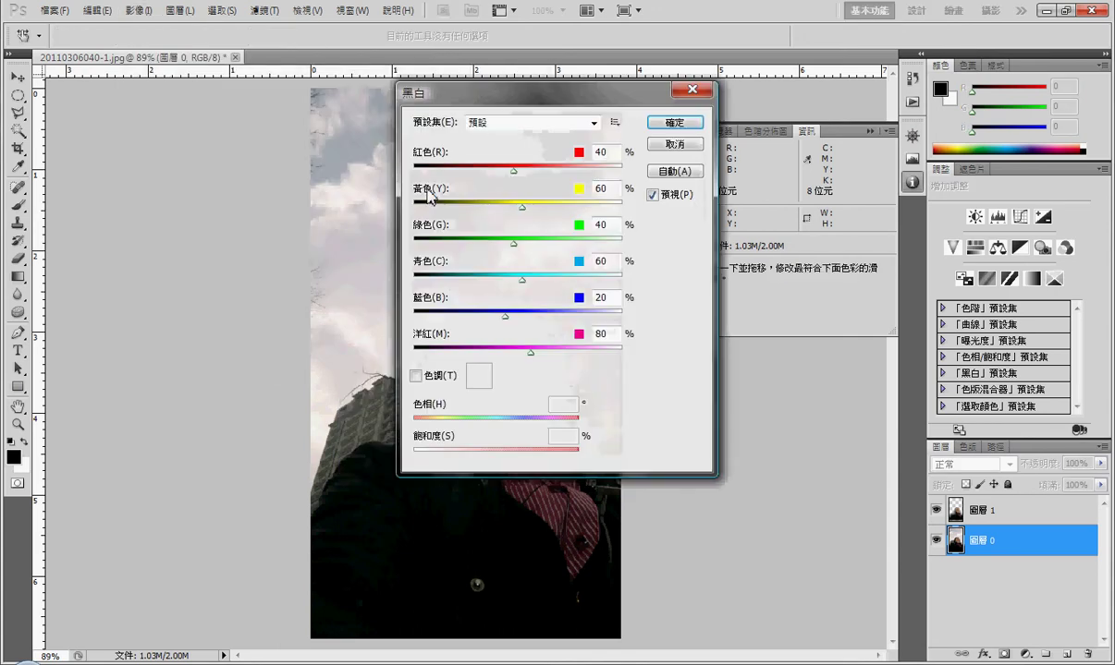
left_click(670, 131)
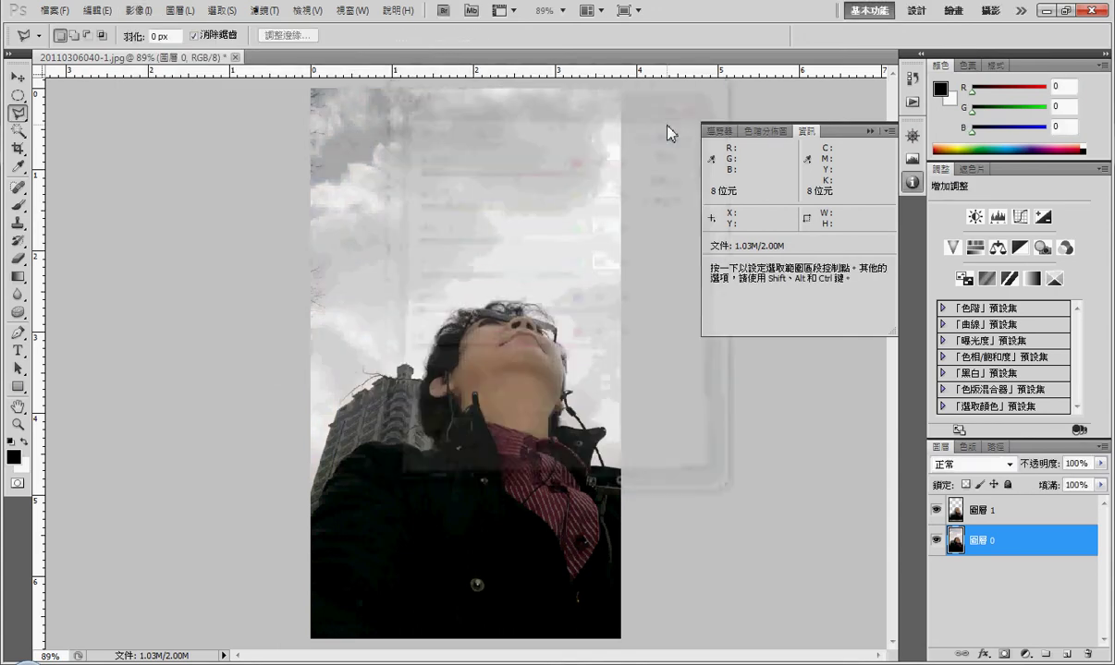
key("l")
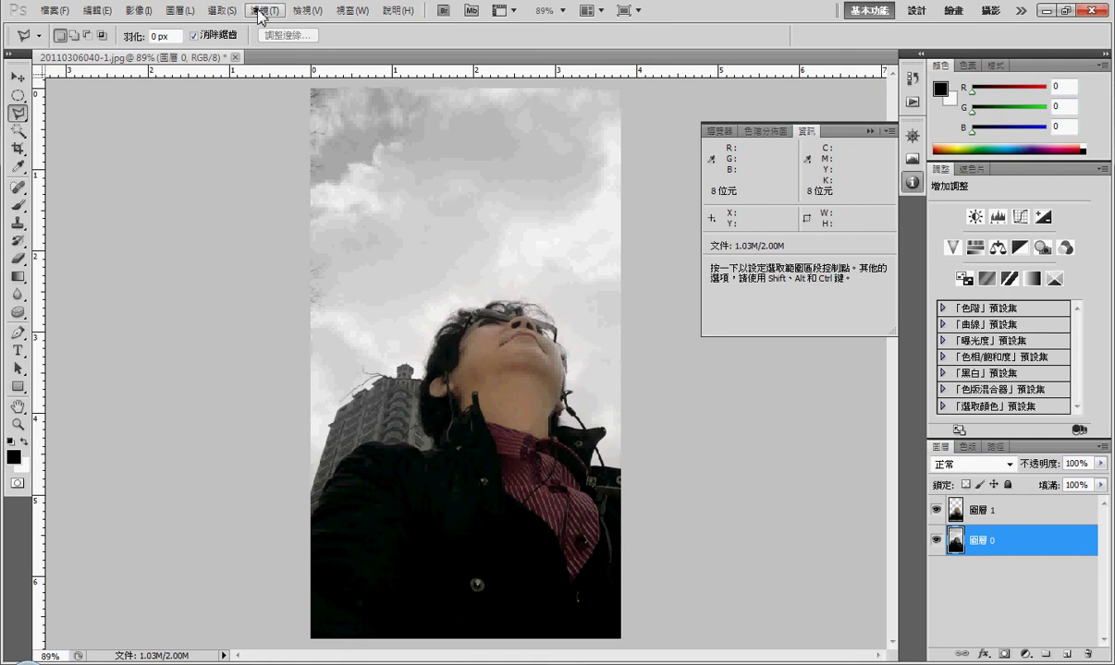
Apply a Gaussian Blur with a radius of 5.0 pixels to the black-and-white background layer
left_click(260, 11)
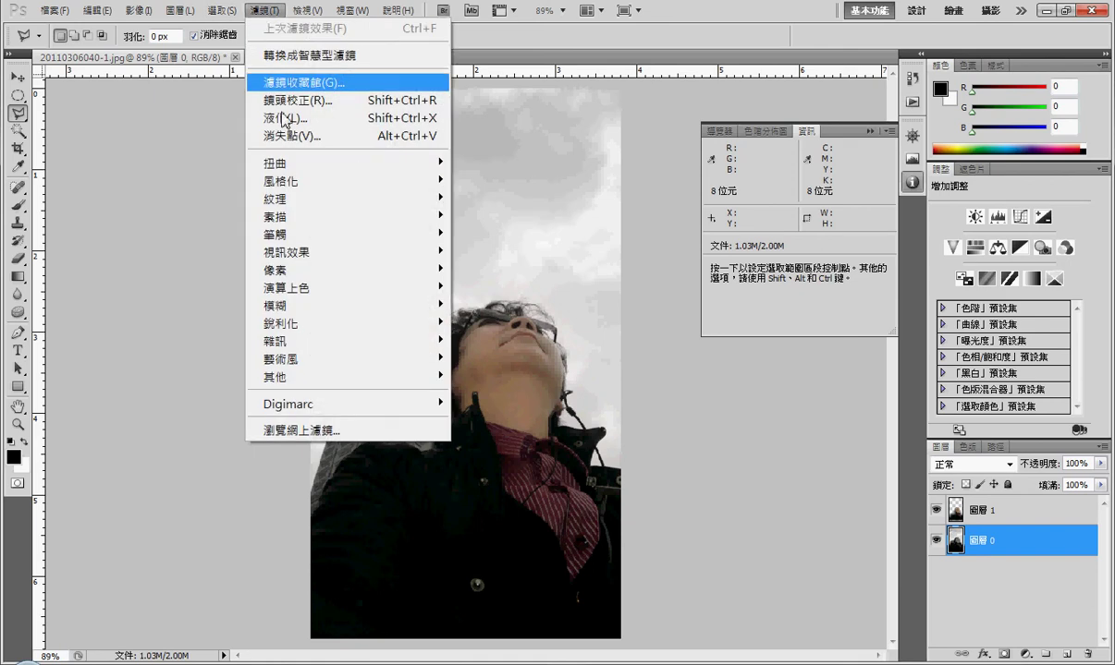
mouse_move(336, 305)
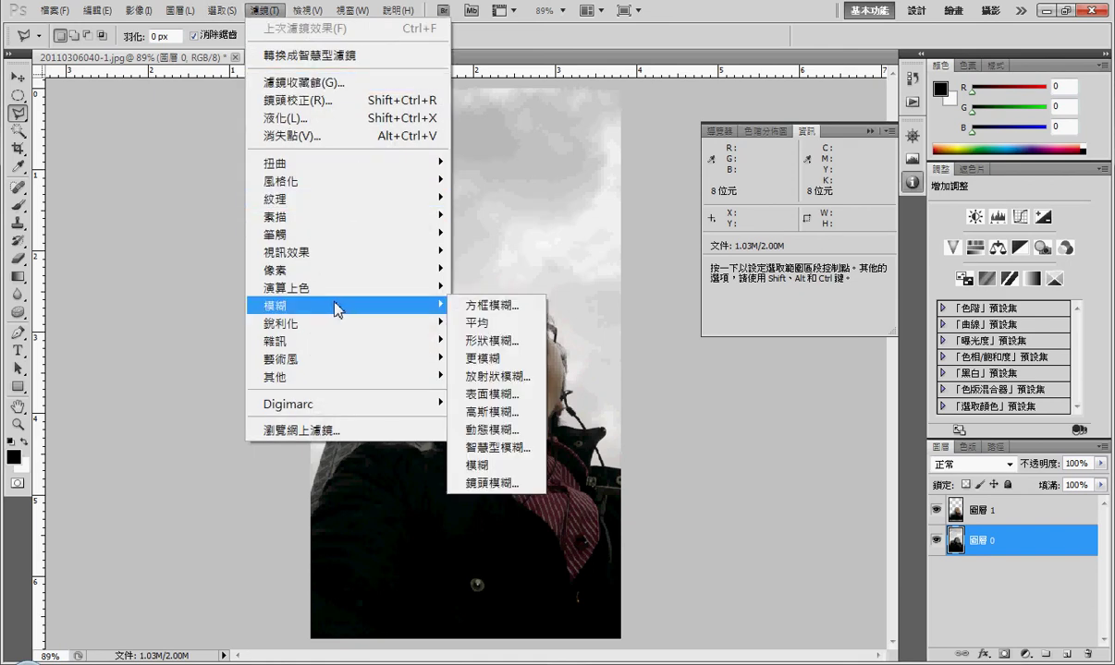
left_click(499, 412)
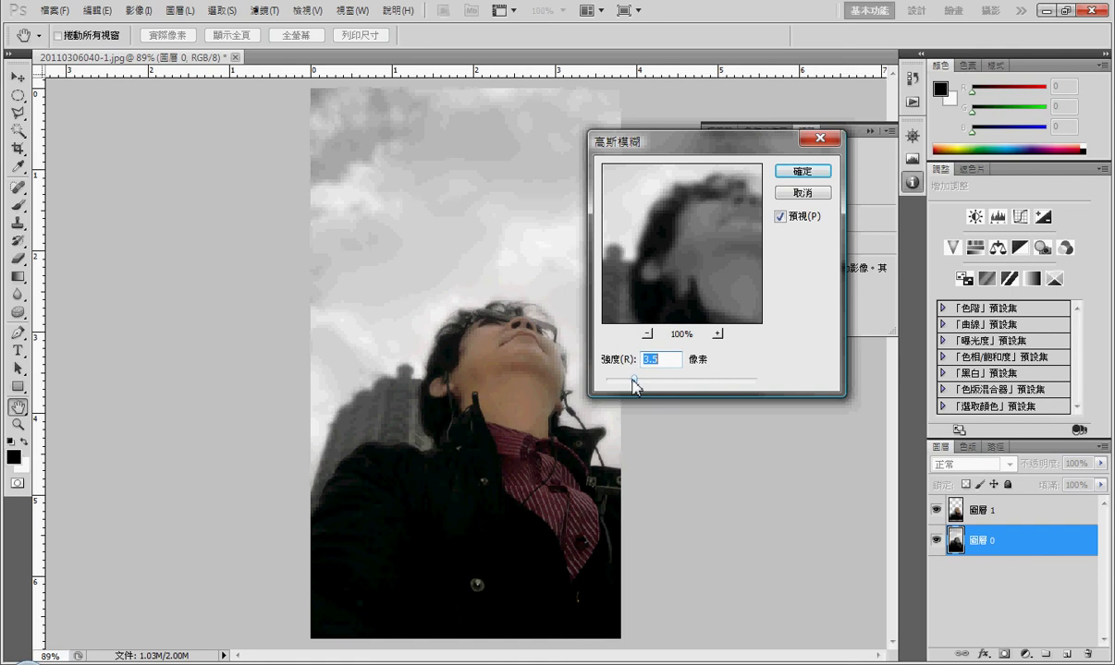
left_click_drag(633, 379, 647, 389)
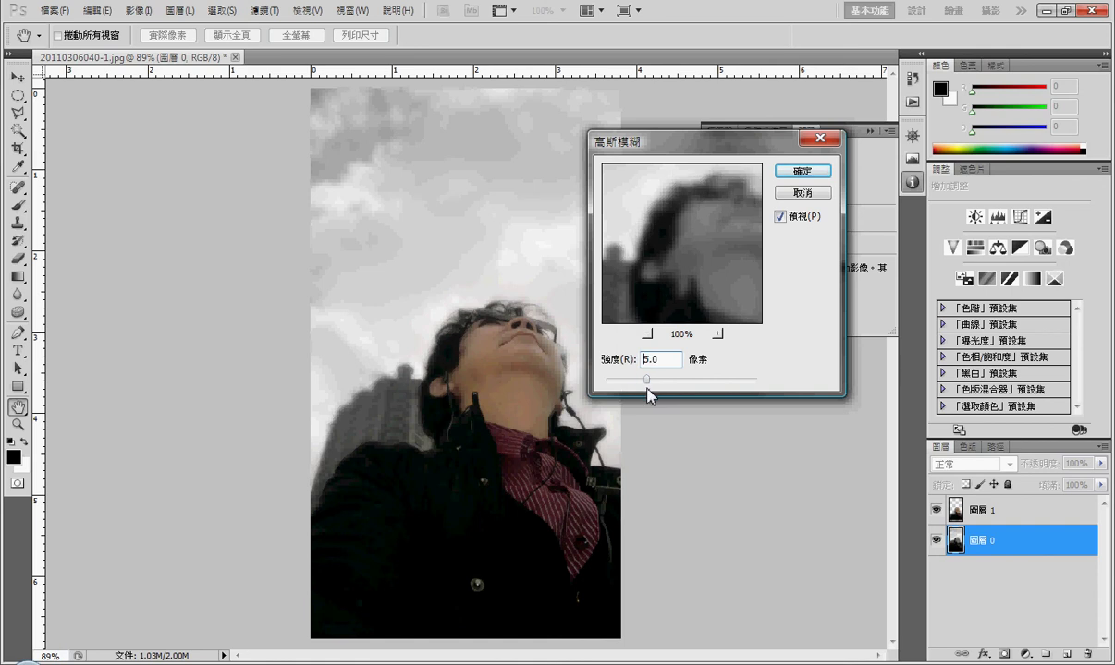
left_click(799, 172)
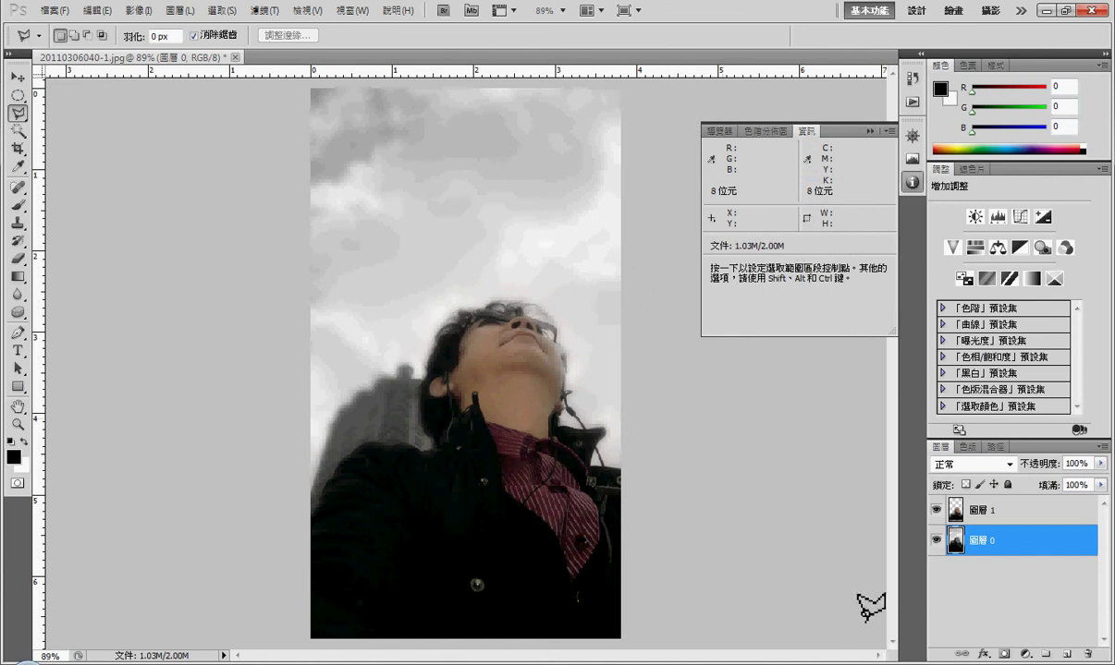
Raise the brightness of the man's layer to 101 with Brightness/Contrast and merge all visible layers into one
left_click(1023, 511)
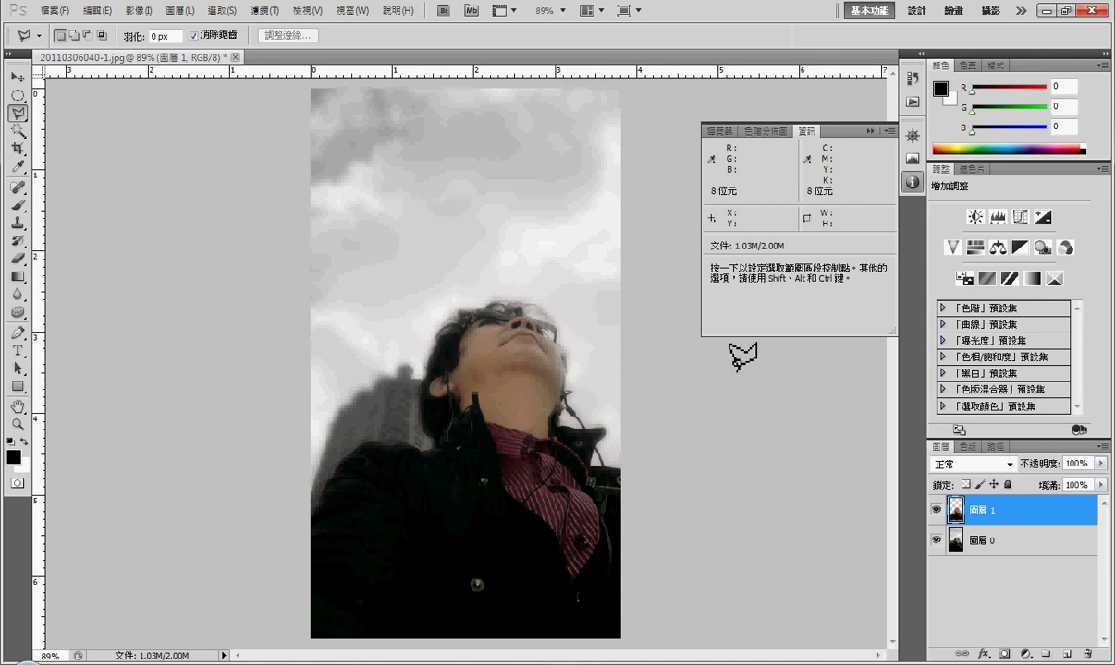
left_click(144, 12)
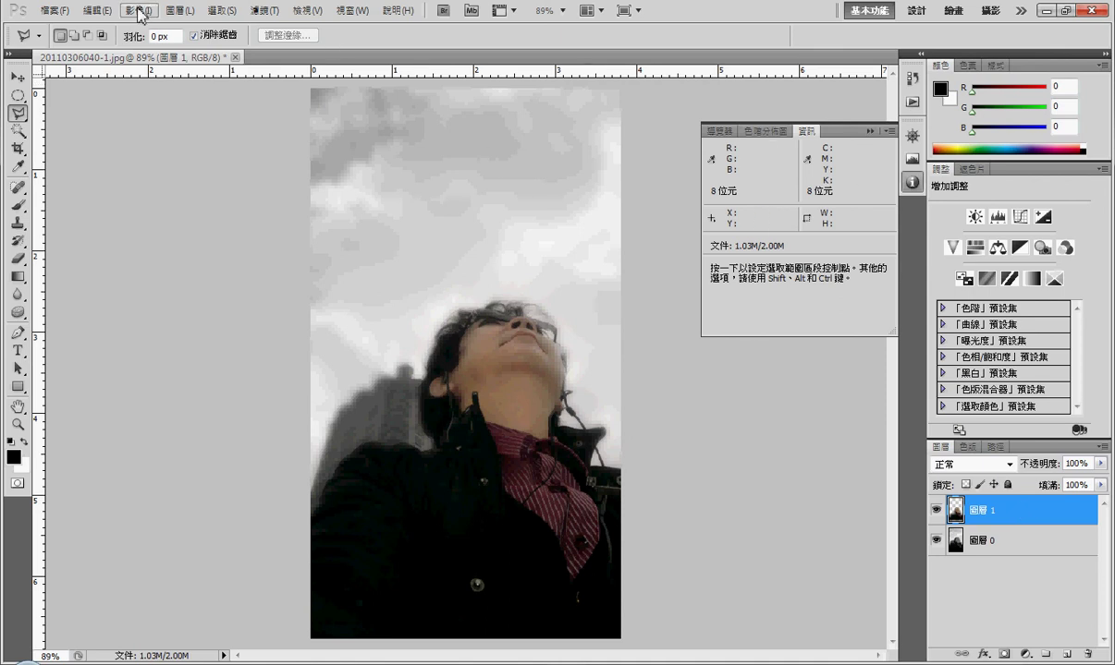
mouse_move(166, 60)
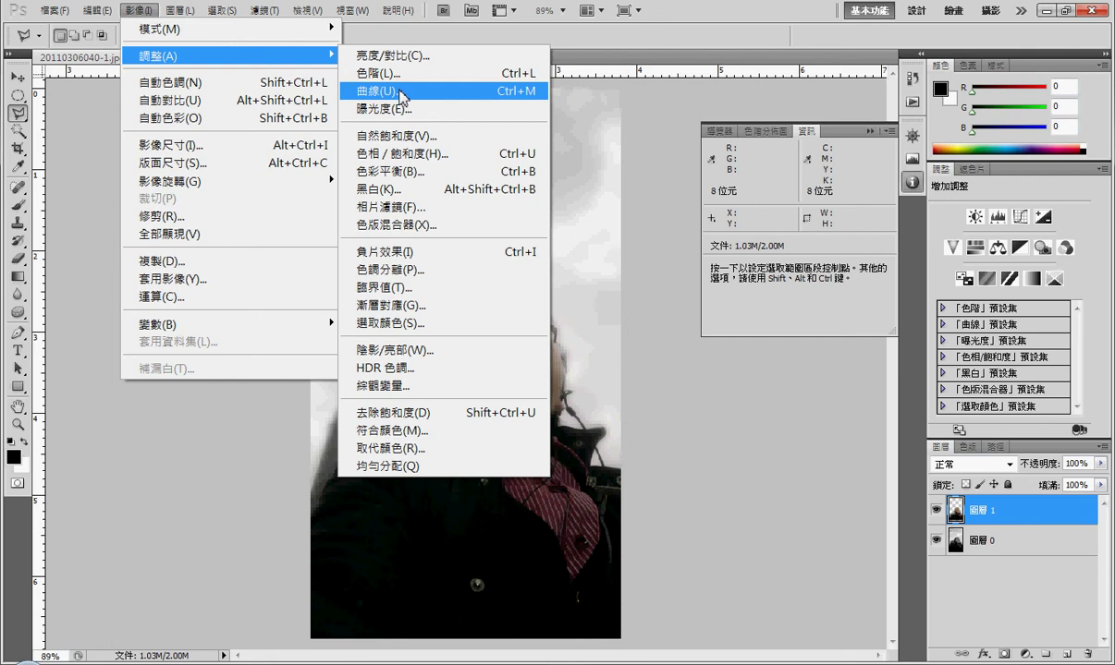
left_click(393, 57)
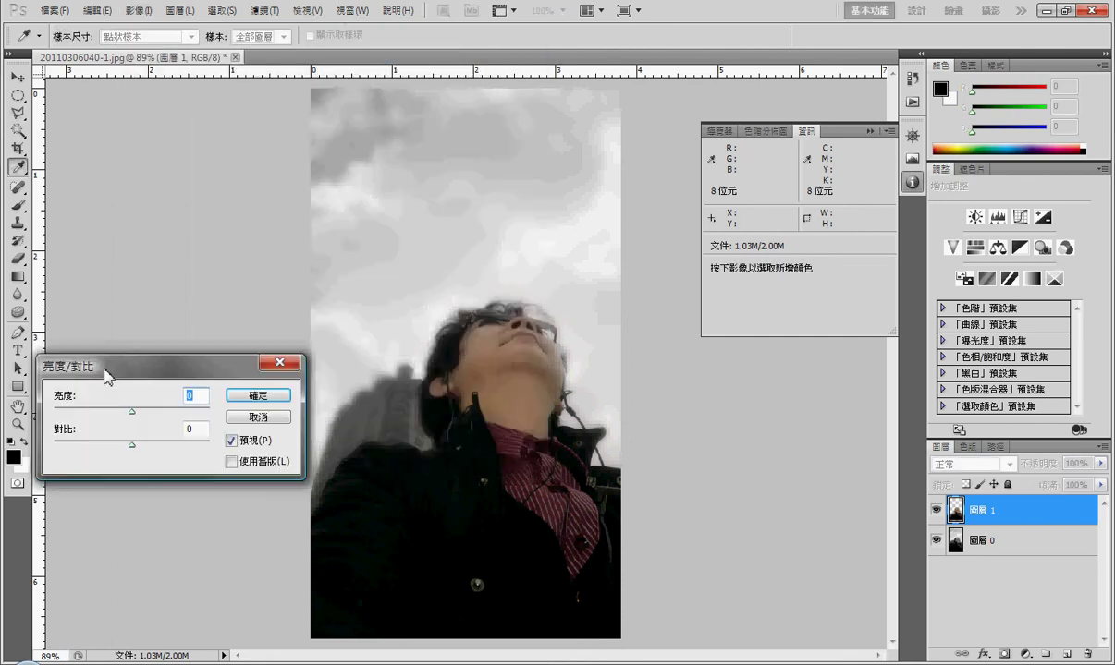
left_click_drag(131, 413, 184, 416)
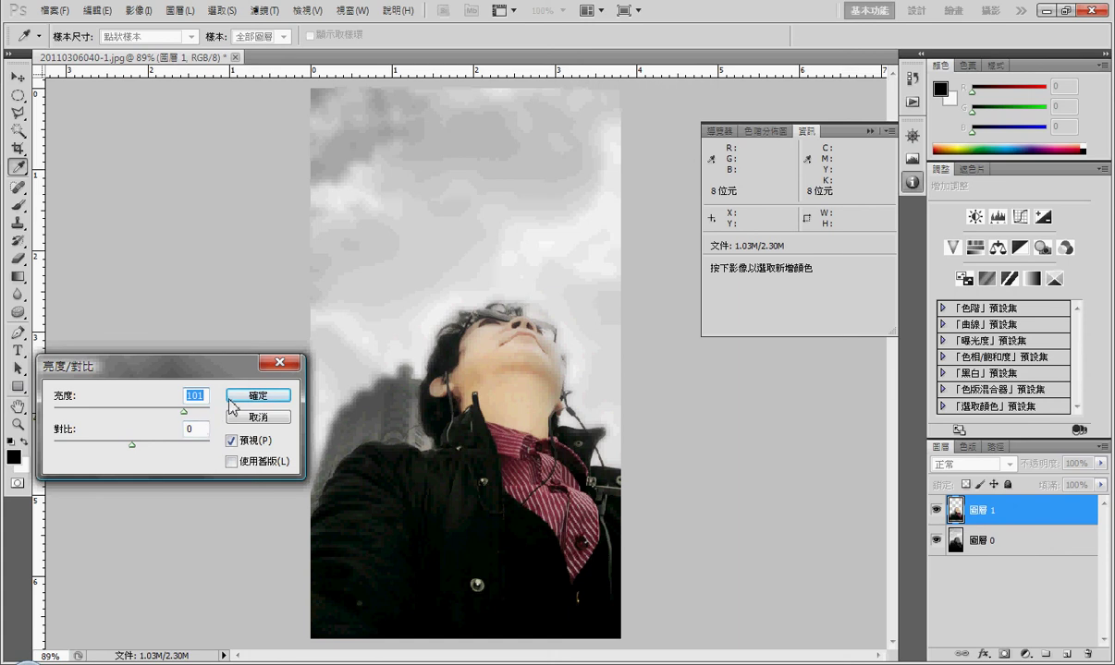
left_click(235, 399)
left_click(236, 399)
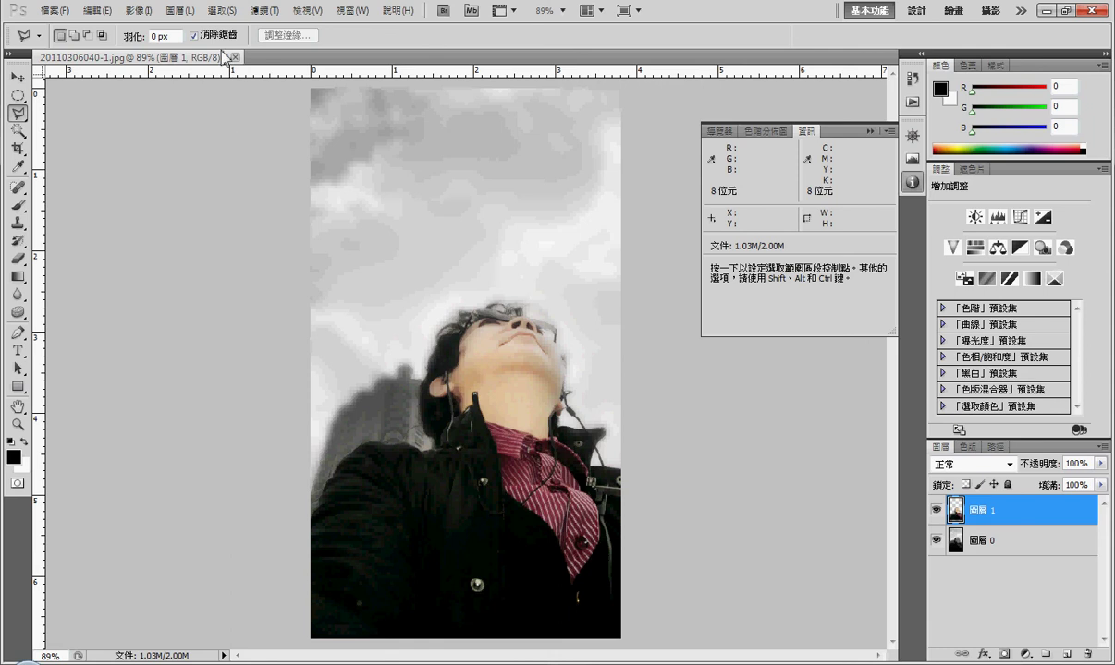
left_click(181, 11)
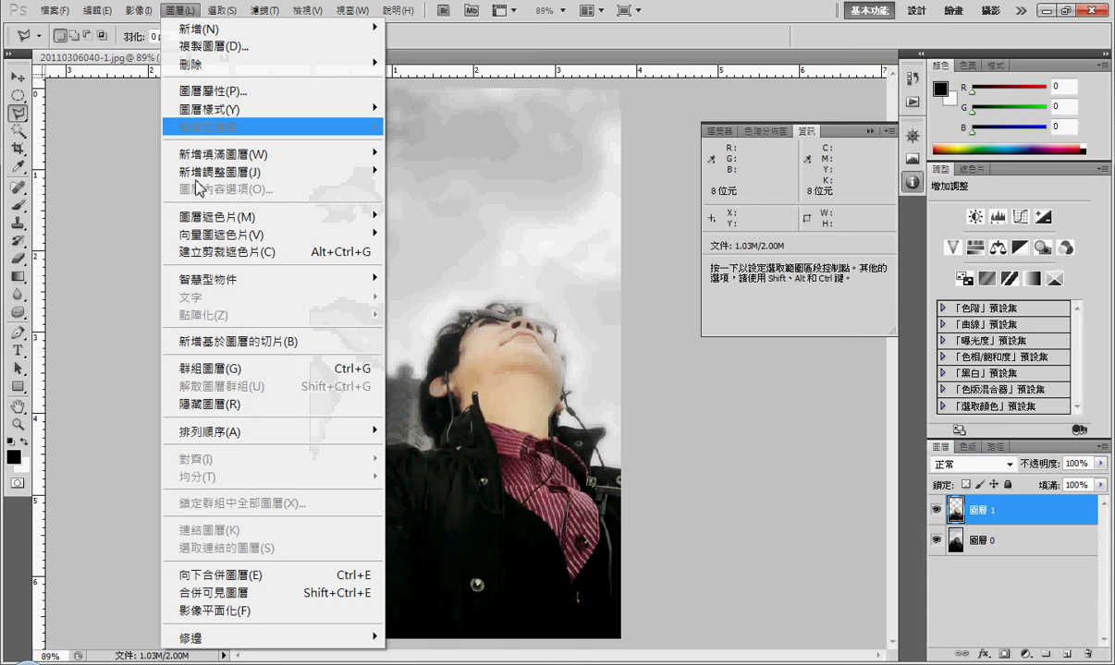
left_click(221, 593)
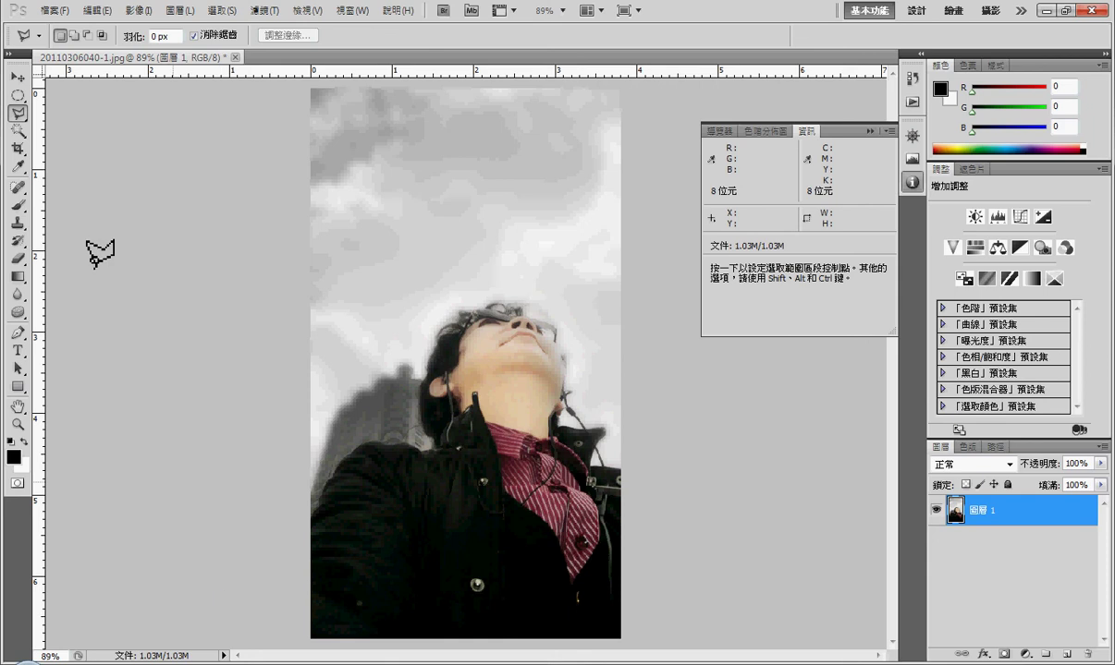
left_click(53, 12)
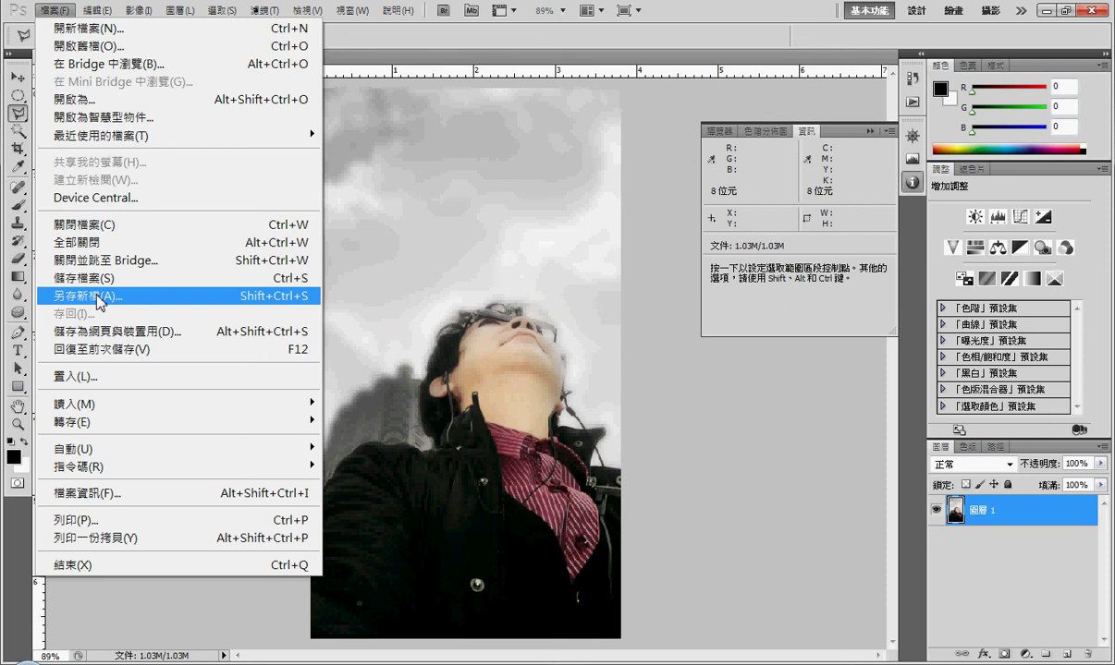
left_click(99, 296)
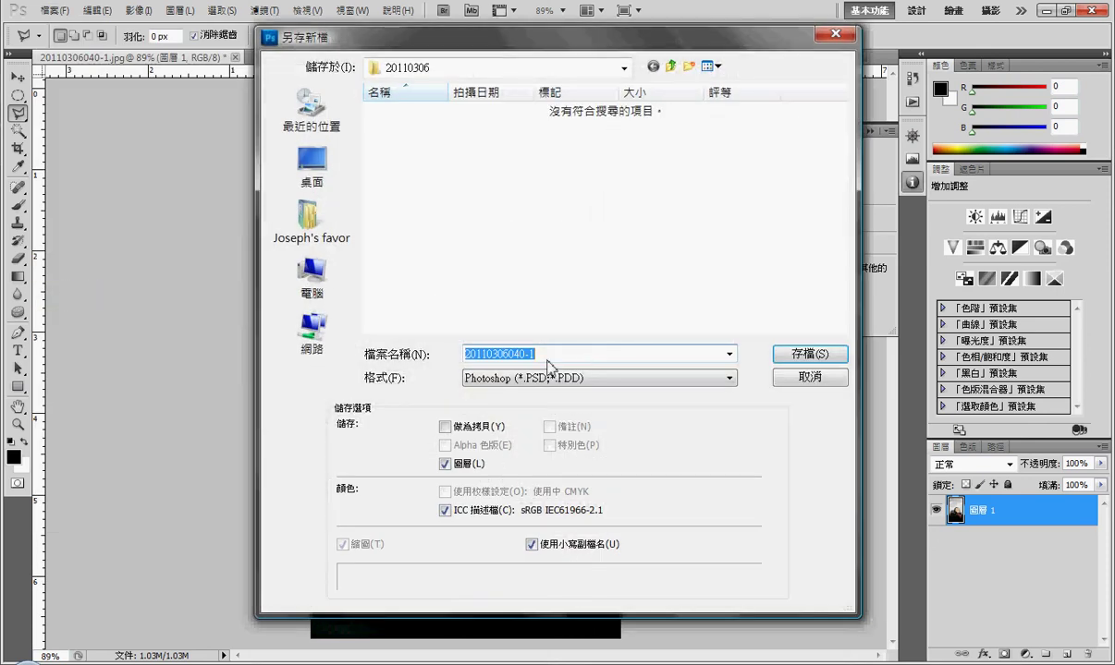
left_click(552, 355)
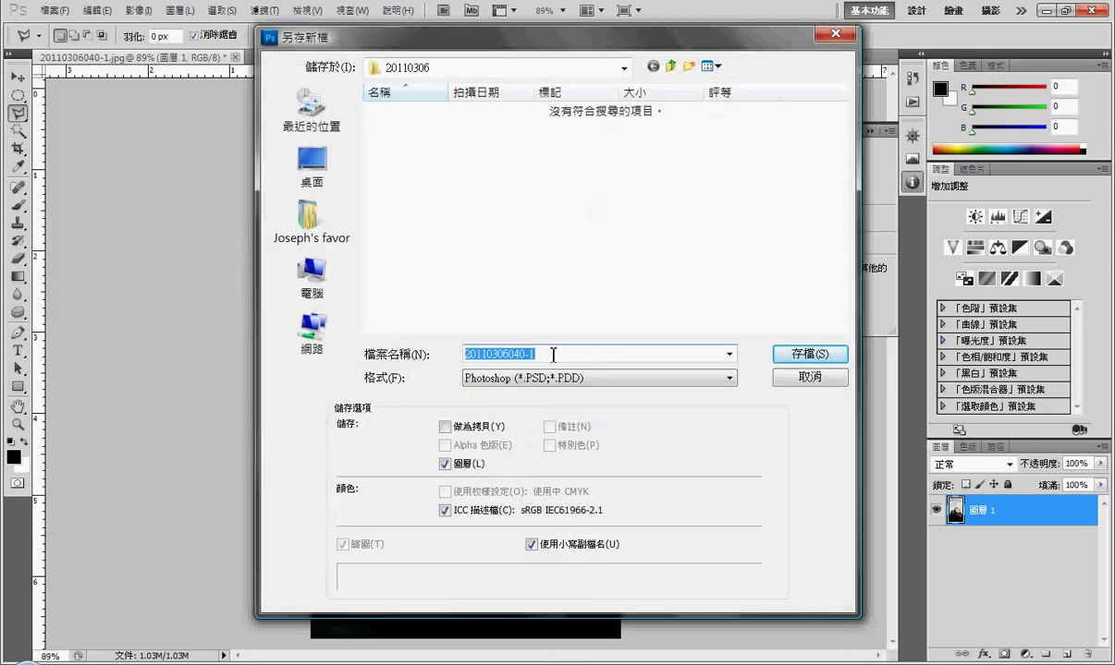
left_click(727, 379)
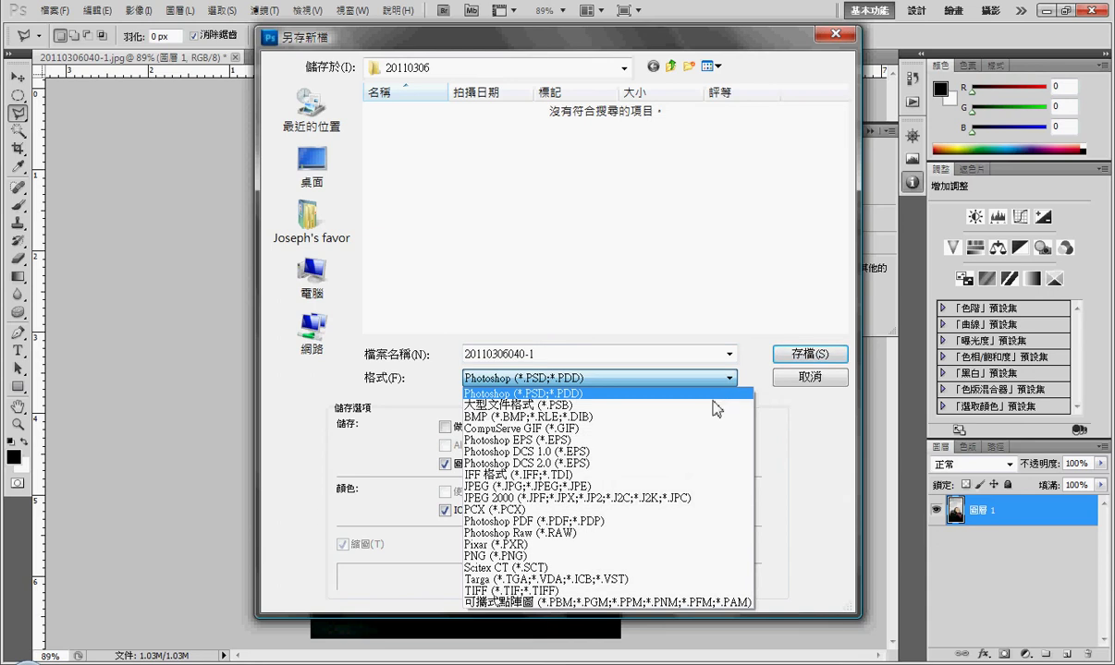
left_click(657, 487)
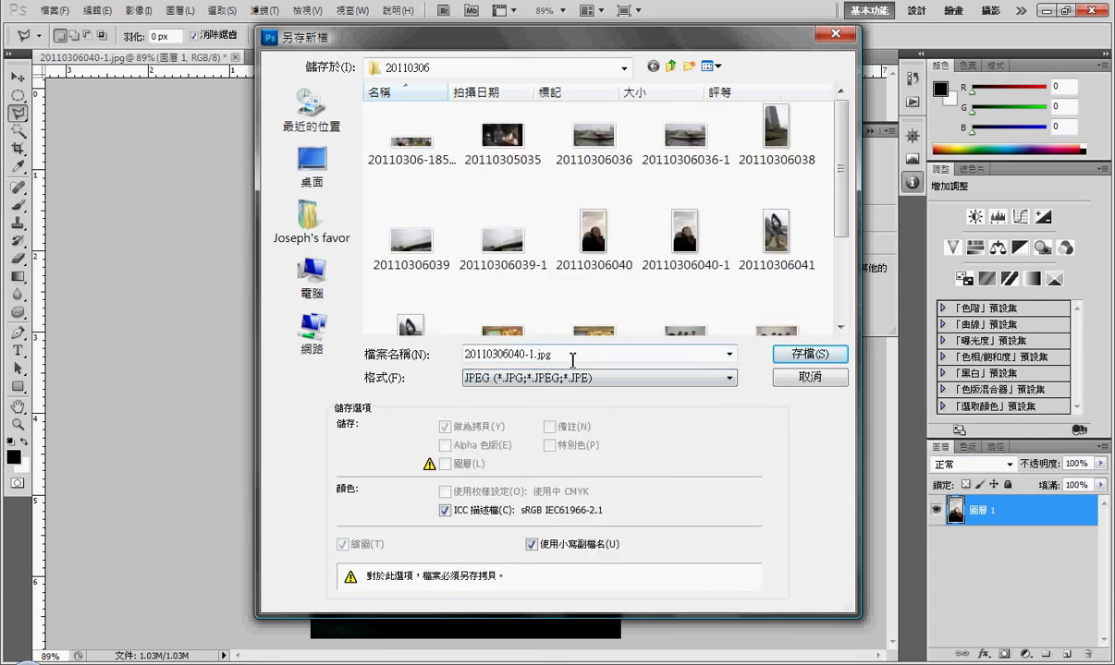
double_click(530, 354)
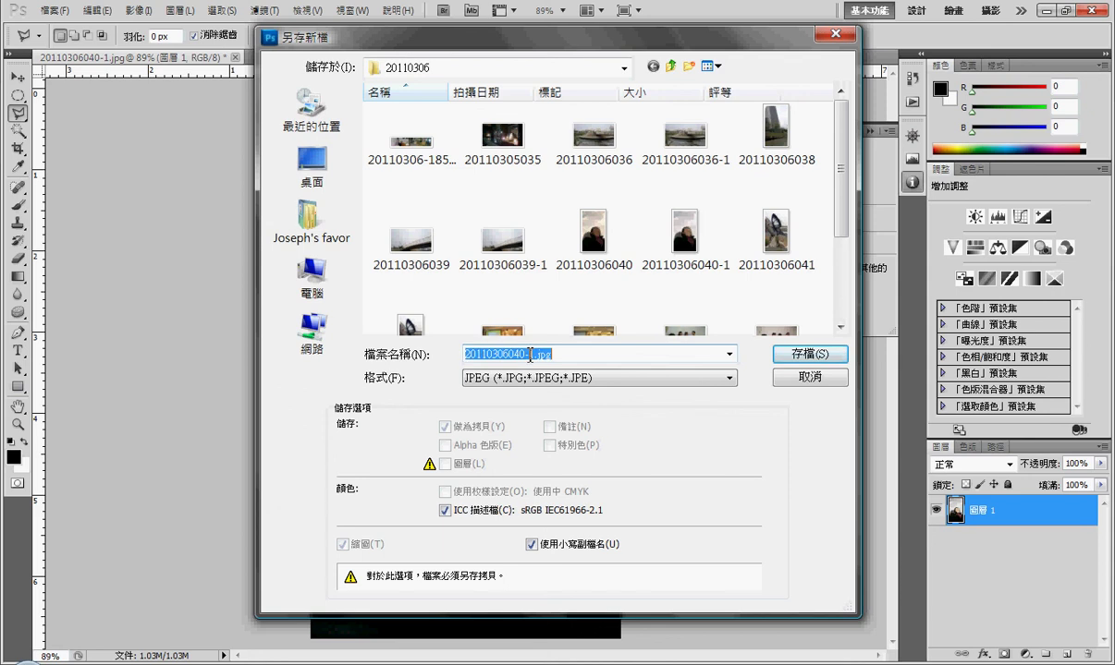
left_click_drag(530, 354, 574, 360)
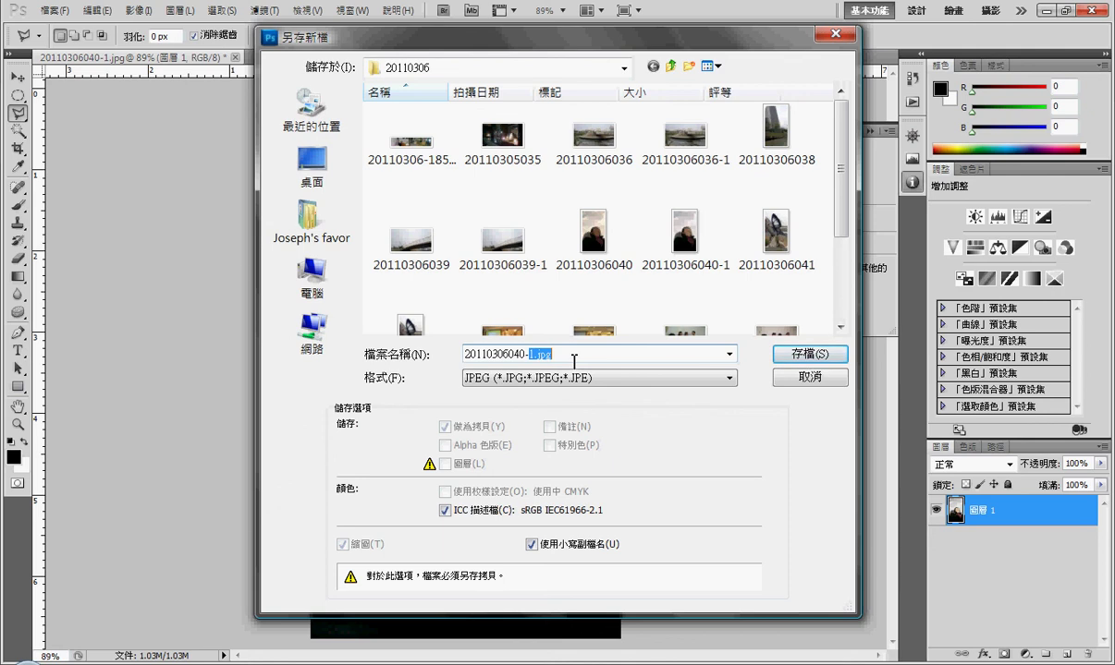
type("2")
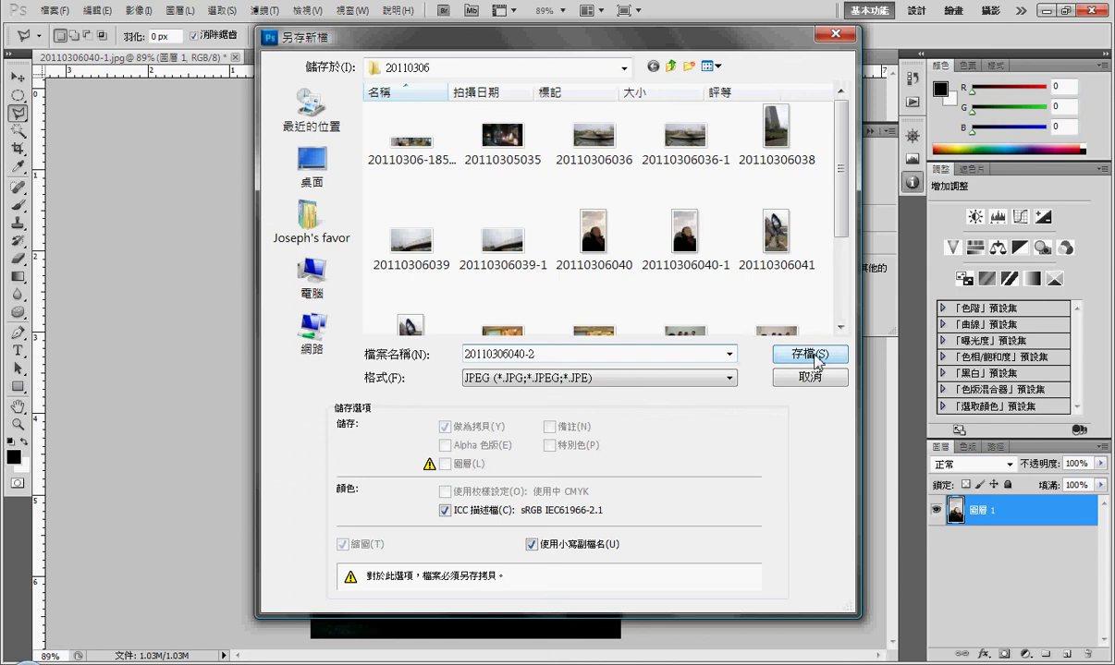
left_click(811, 355)
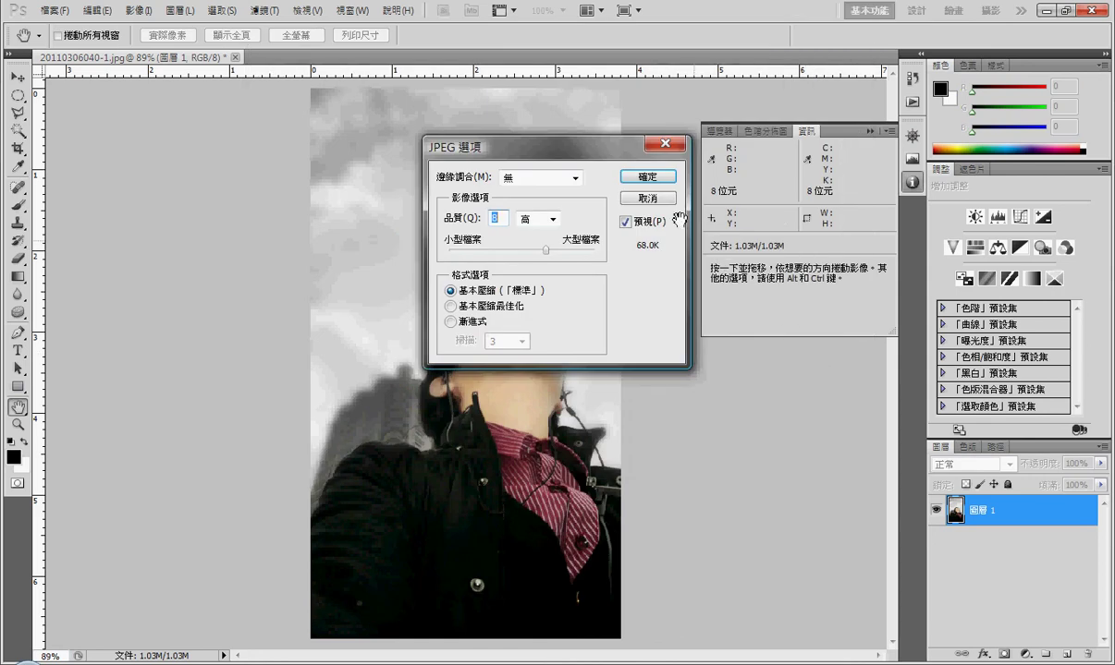
left_click(647, 176)
key("l")
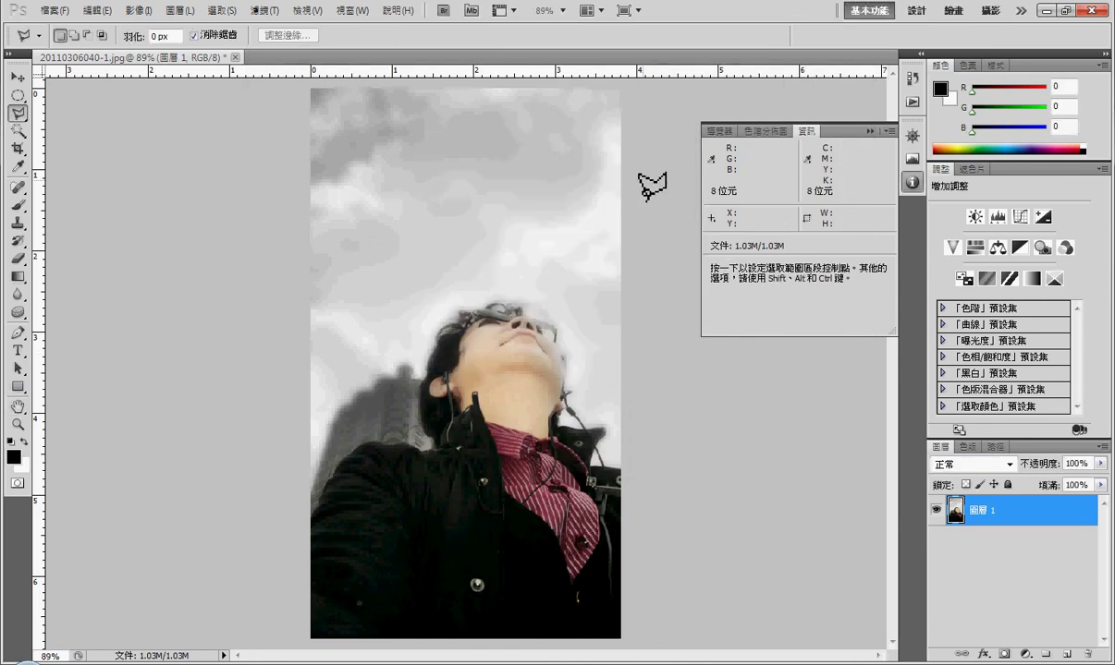